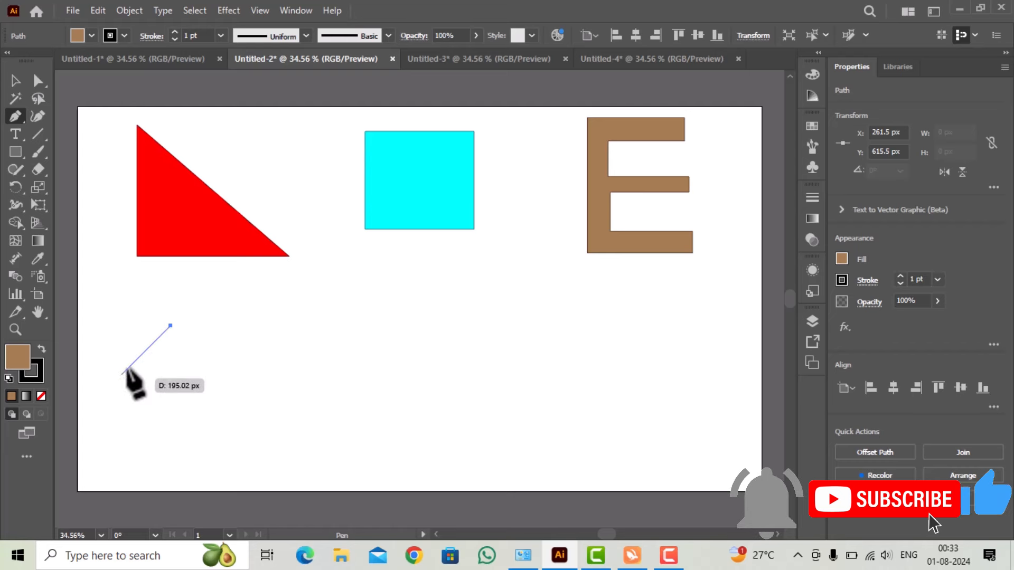
# - Draw a closed right triangle about 417 px wide and 309 px high below the red triangle with the Pen tool
pyautogui.click(170, 437)
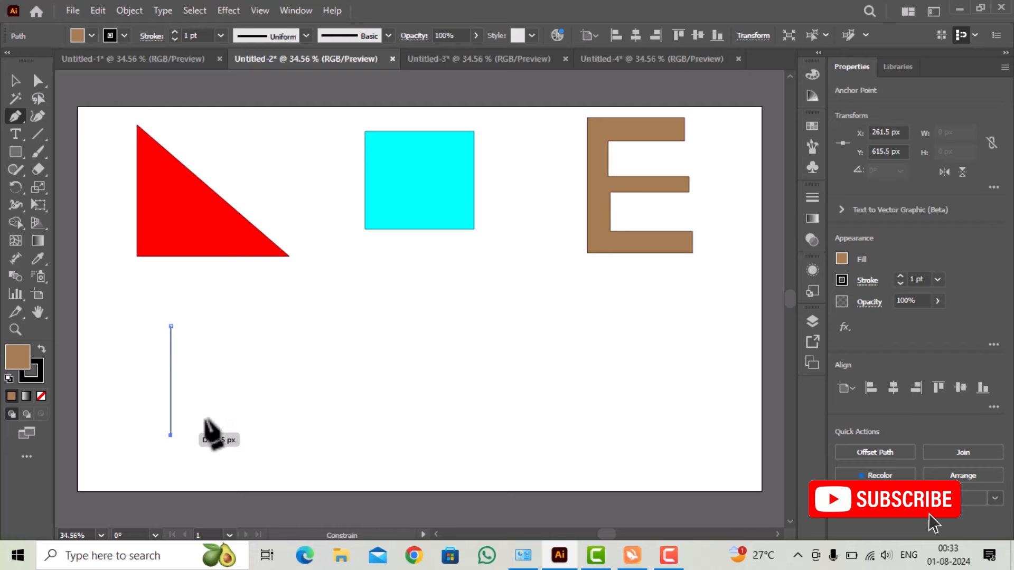
pyautogui.click(318, 435)
pyautogui.click(170, 323)
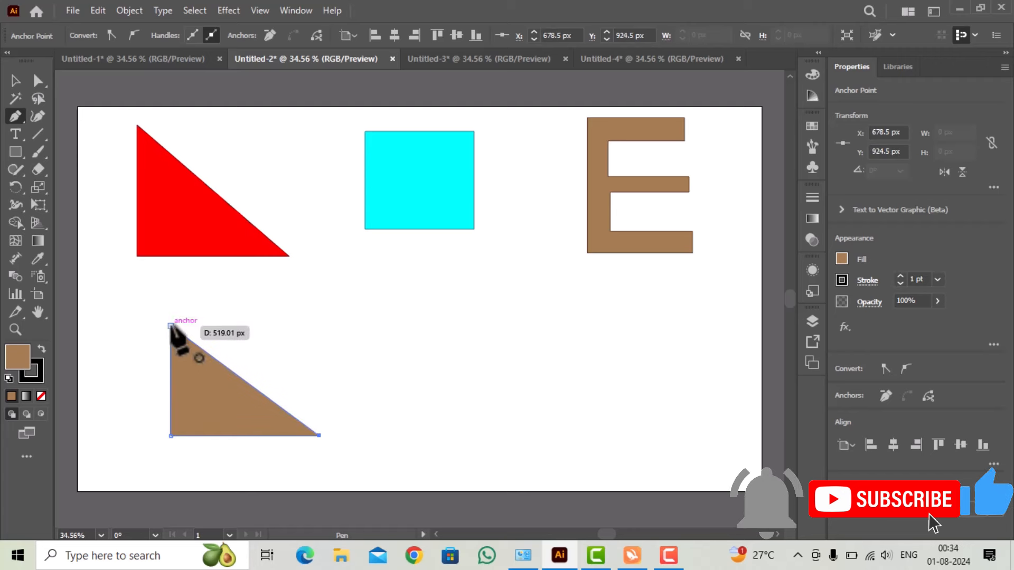
pyautogui.click(171, 326)
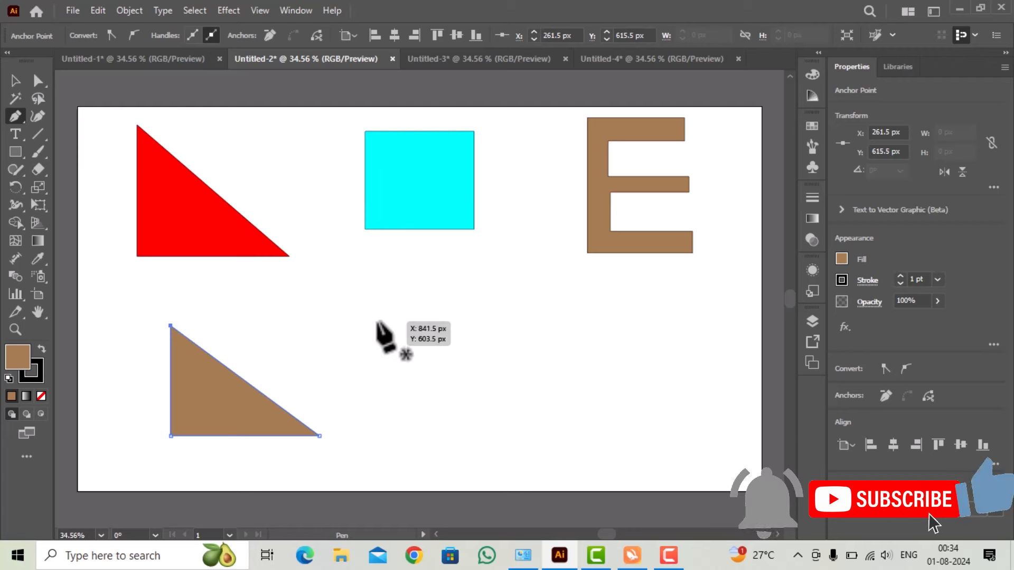
# - Draw a closed four-sided shape about 285 px wide and 300 px high below the cyan square with the Pen tool
pyautogui.click(376, 320)
pyautogui.click(479, 321)
pyautogui.click(479, 428)
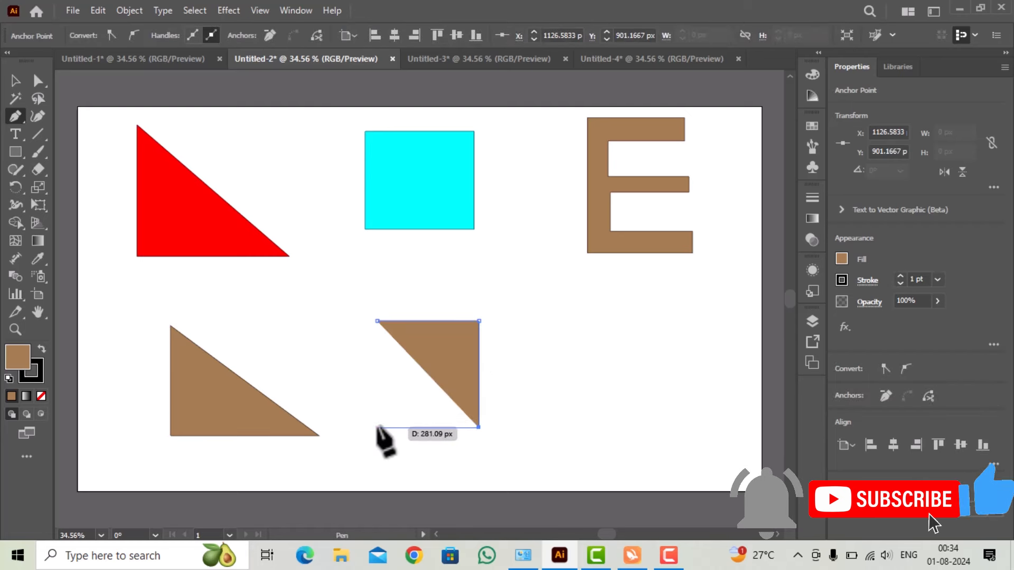
pyautogui.click(376, 427)
pyautogui.click(377, 320)
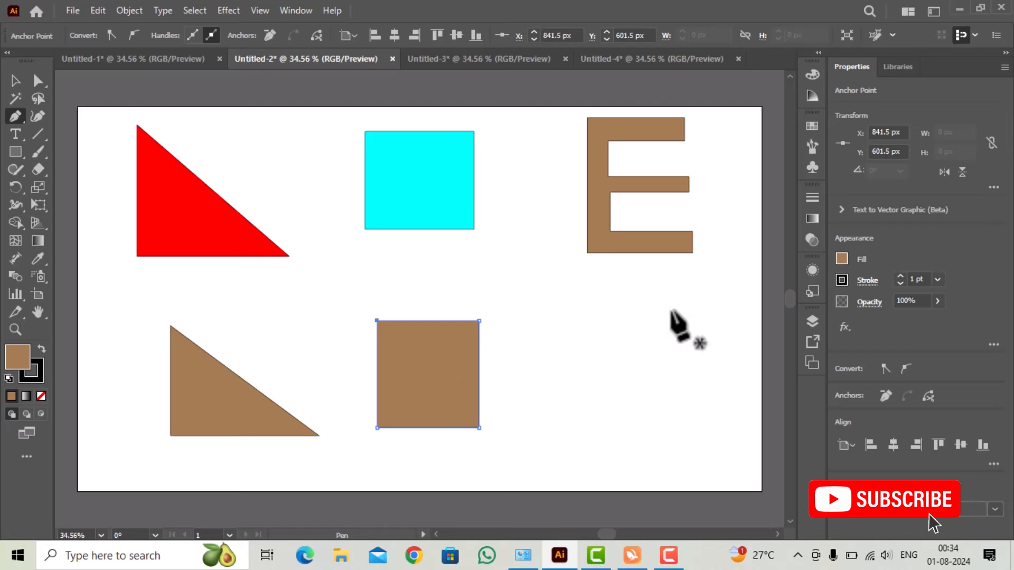
# - Draw a closed block letter E about 248 px wide and 332 px high below the existing E with straight Pen segments
pyautogui.click(680, 317)
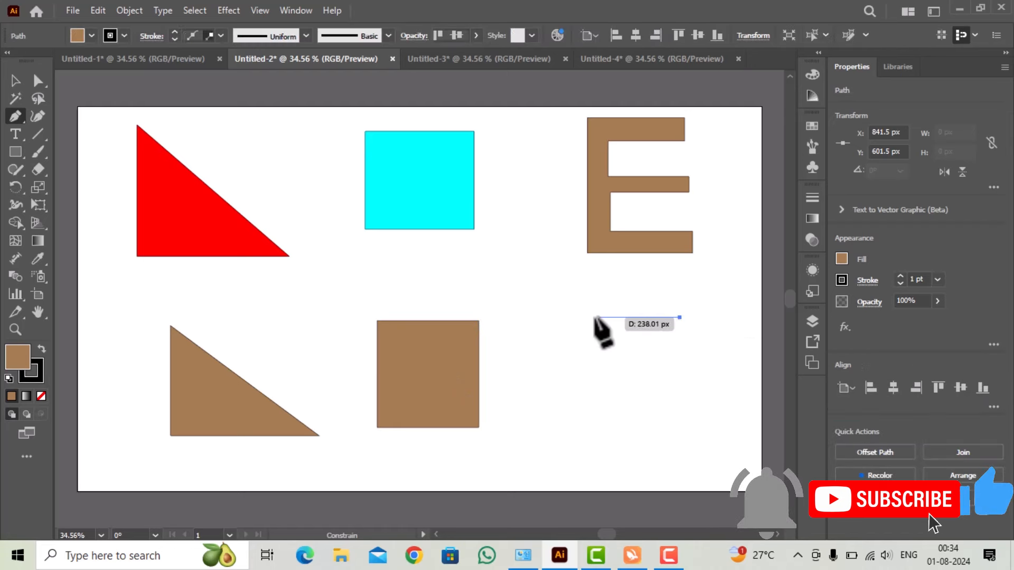
pyautogui.click(591, 318)
pyautogui.click(592, 436)
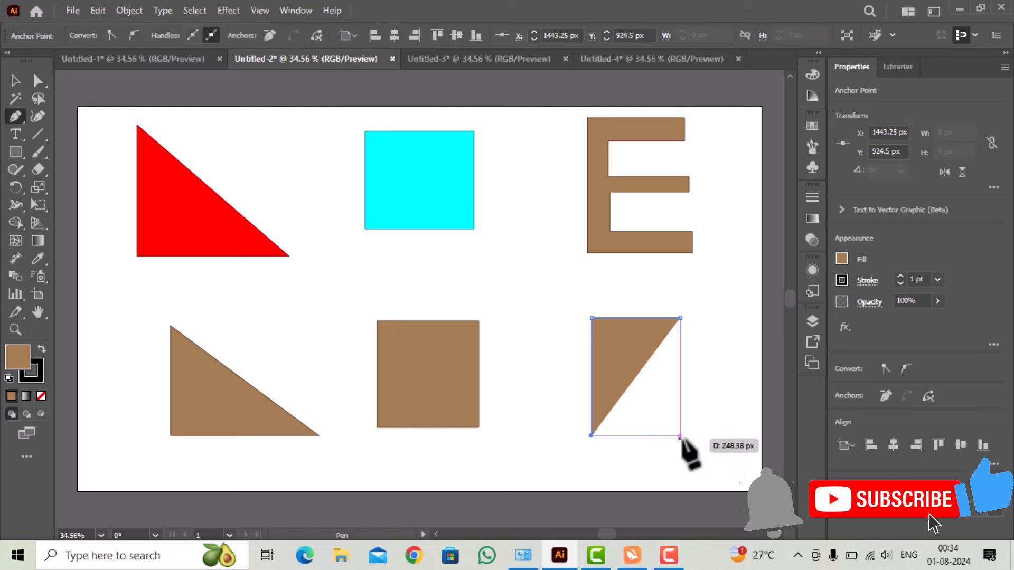
pyautogui.click(680, 436)
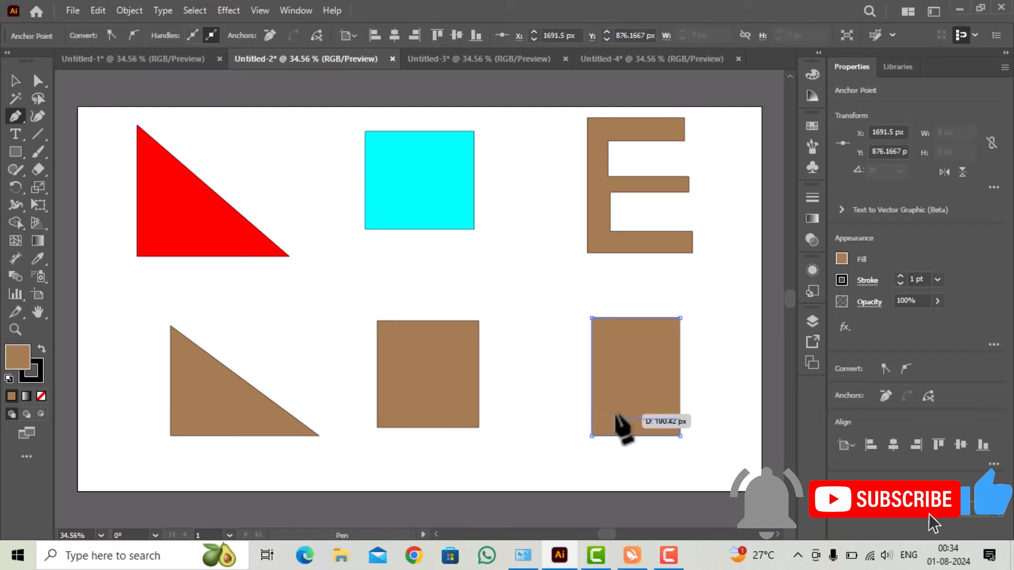
pyautogui.click(614, 415)
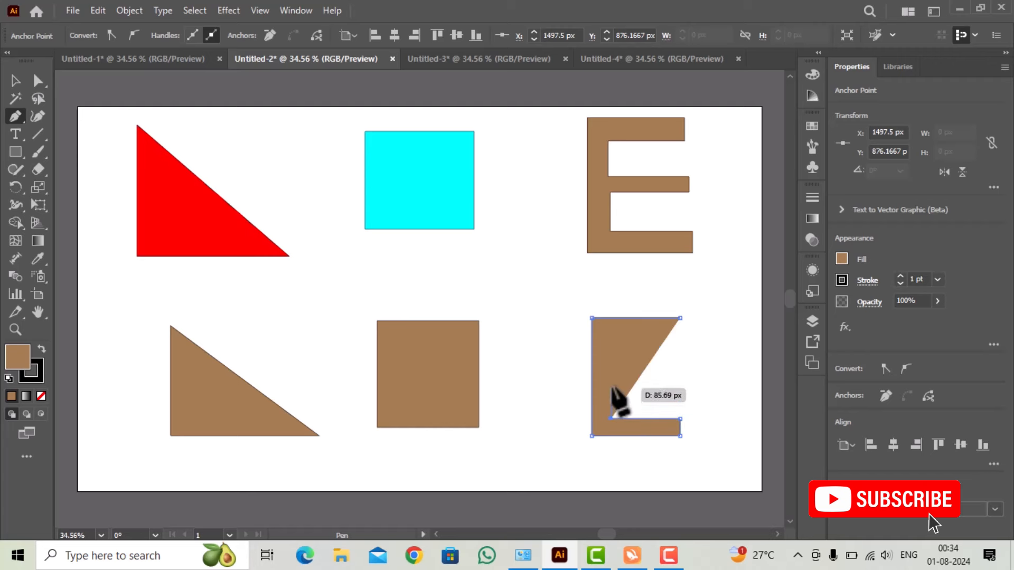
pyautogui.click(611, 385)
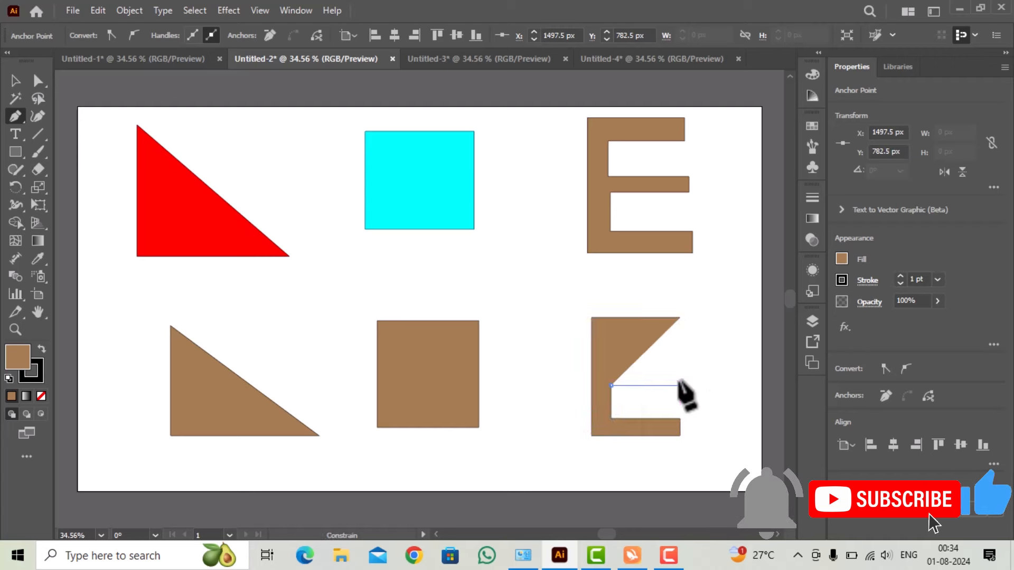
pyautogui.click(681, 385)
pyautogui.click(681, 362)
pyautogui.click(609, 362)
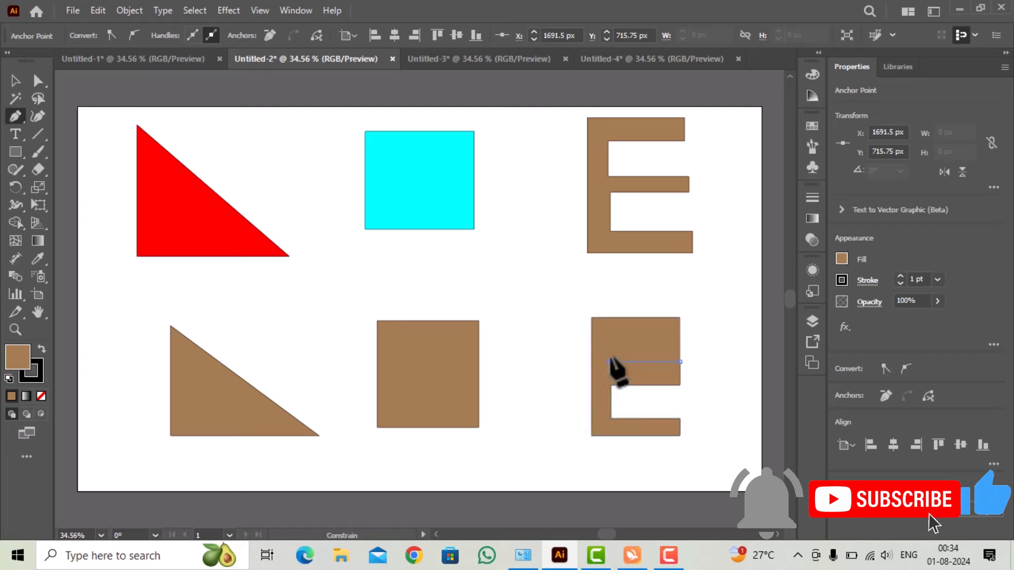
pyautogui.click(609, 337)
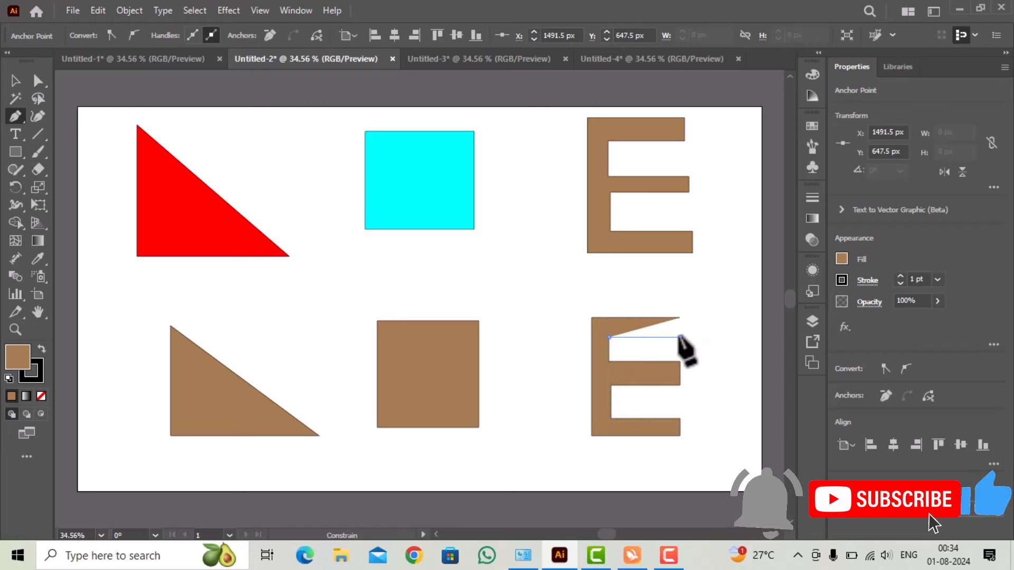
pyautogui.click(680, 336)
pyautogui.click(681, 318)
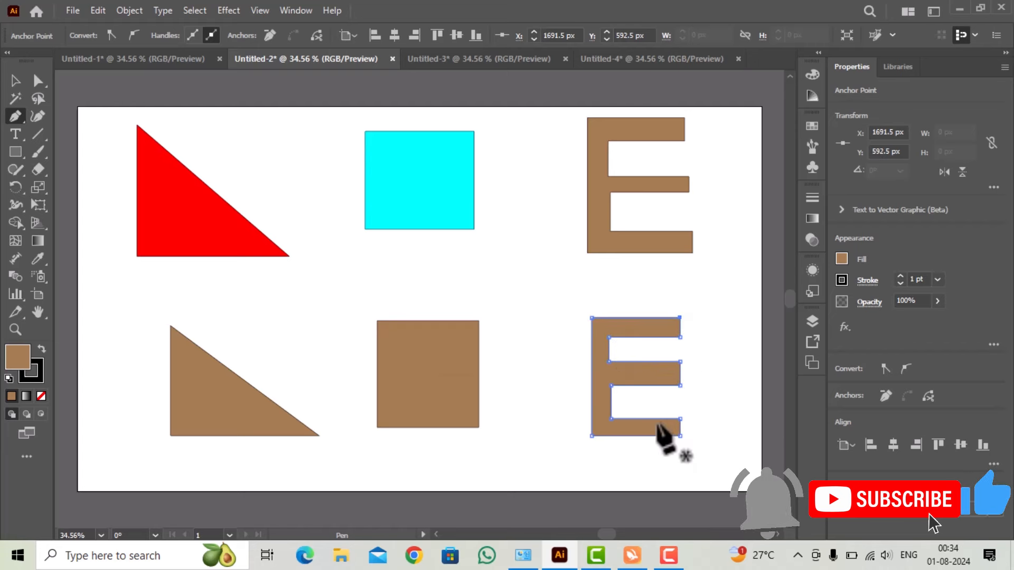
# - In the Untitled-3 document, move the existing wave and its straight line together up near the artboard's upper edge
pyautogui.click(446, 59)
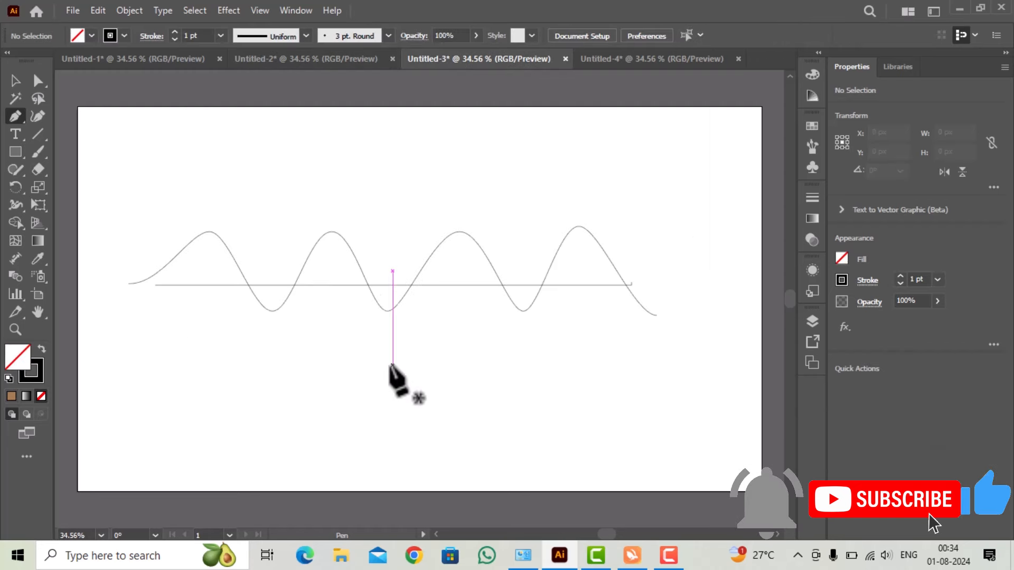
pyautogui.click(15, 82)
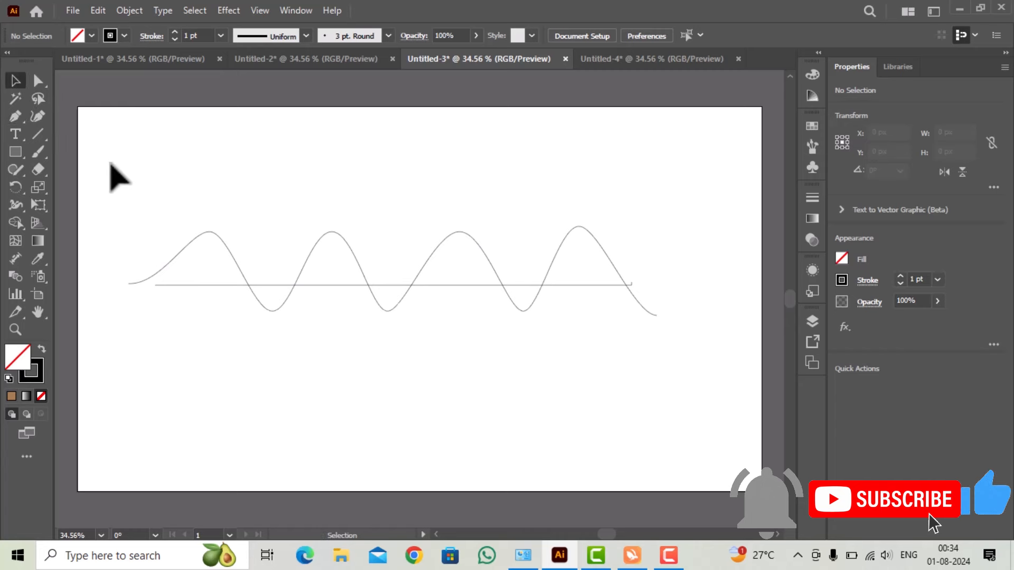
pyautogui.moveTo(143, 226); pyautogui.dragTo(697, 370)
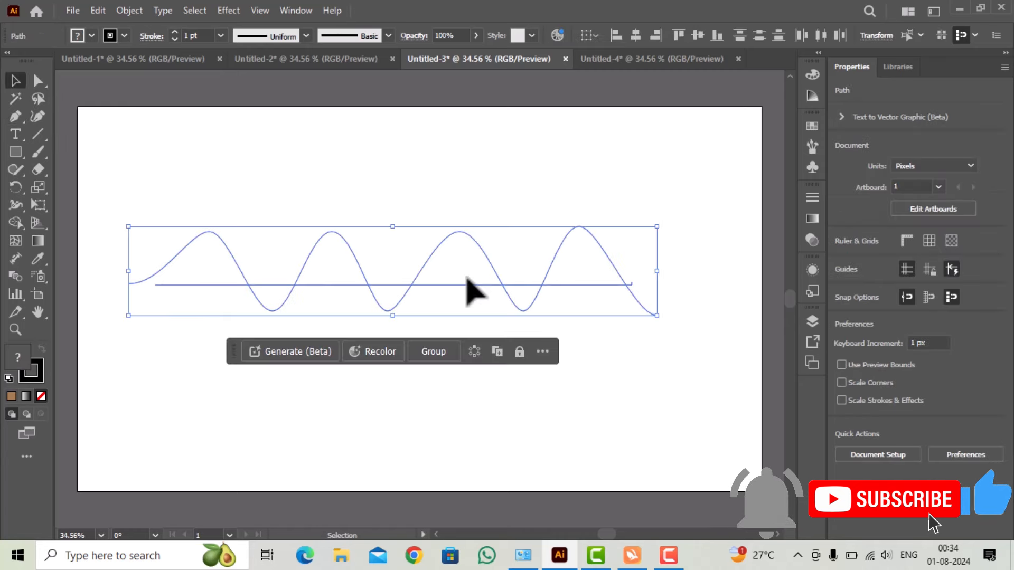
pyautogui.moveTo(472, 288); pyautogui.dragTo(483, 195)
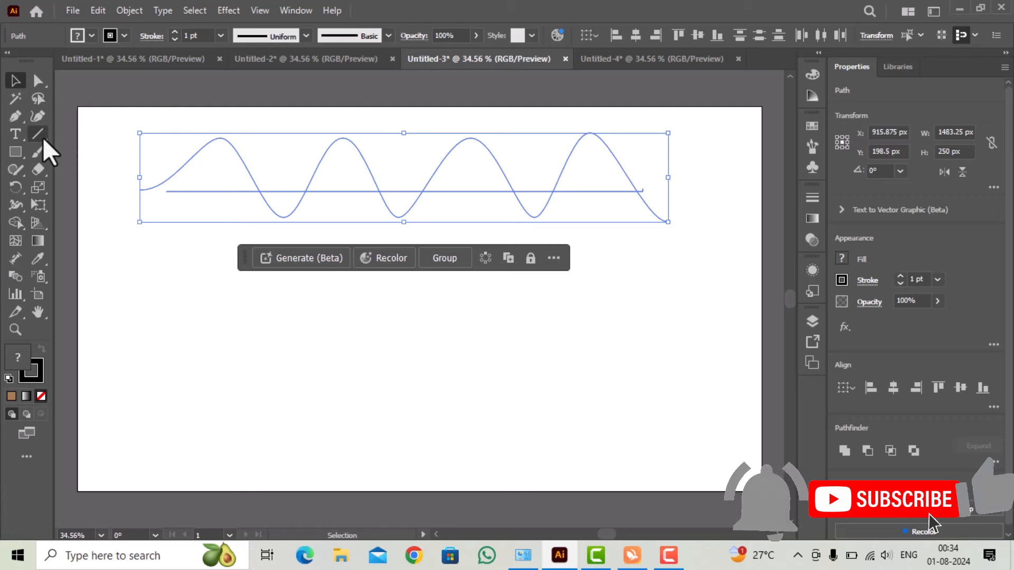
# - Draw an open, straight horizontal Pen line across the artboard's lower half at a Y of about 717.5 px
pyautogui.click(13, 117)
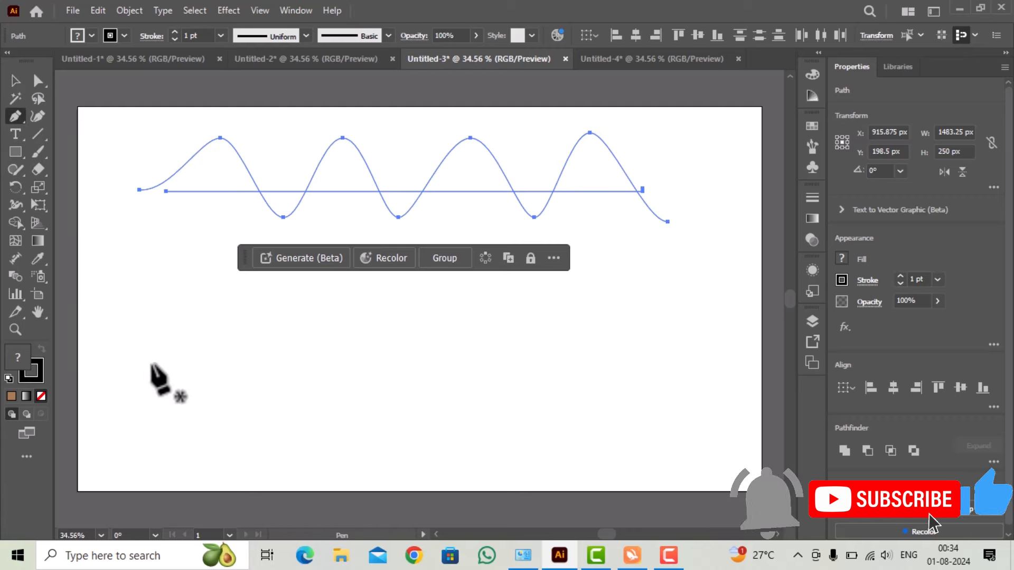
pyautogui.click(150, 362)
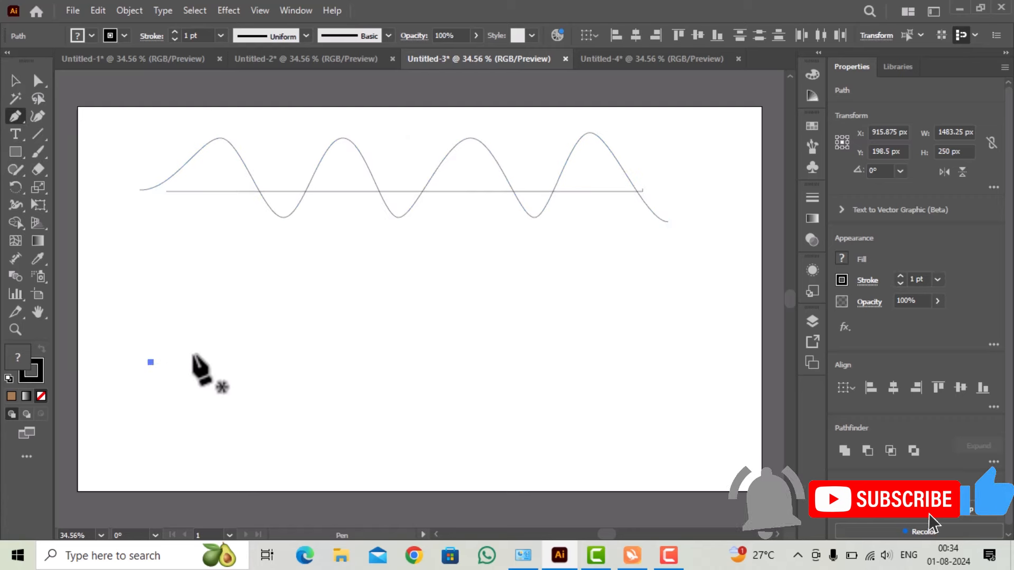
pyautogui.keyDown('shift'); pyautogui.click(690, 362); pyautogui.keyUp('shift')
pyautogui.moveTo(690, 368); pyautogui.dragTo(546, 414)
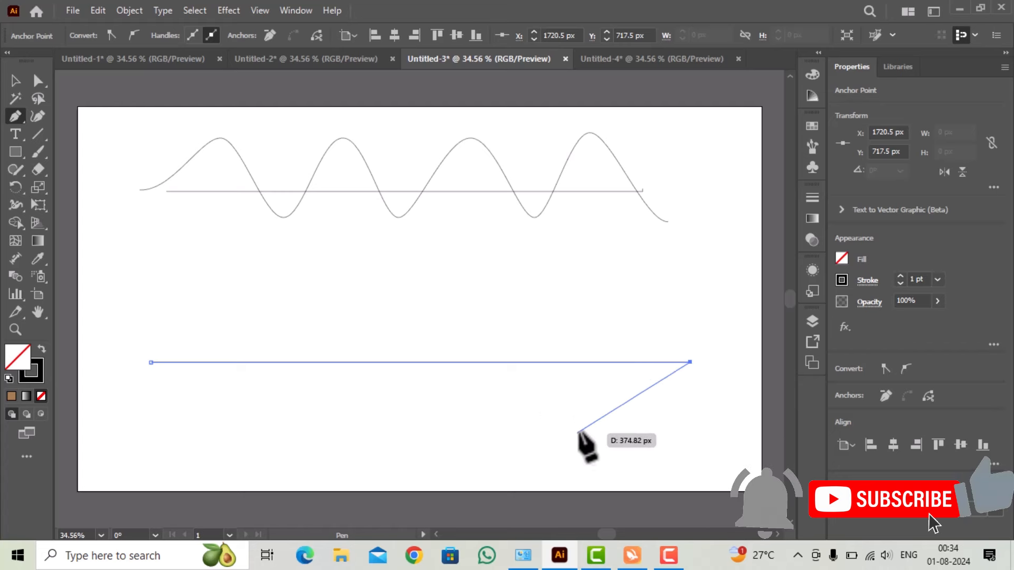
pyautogui.press('Escape')
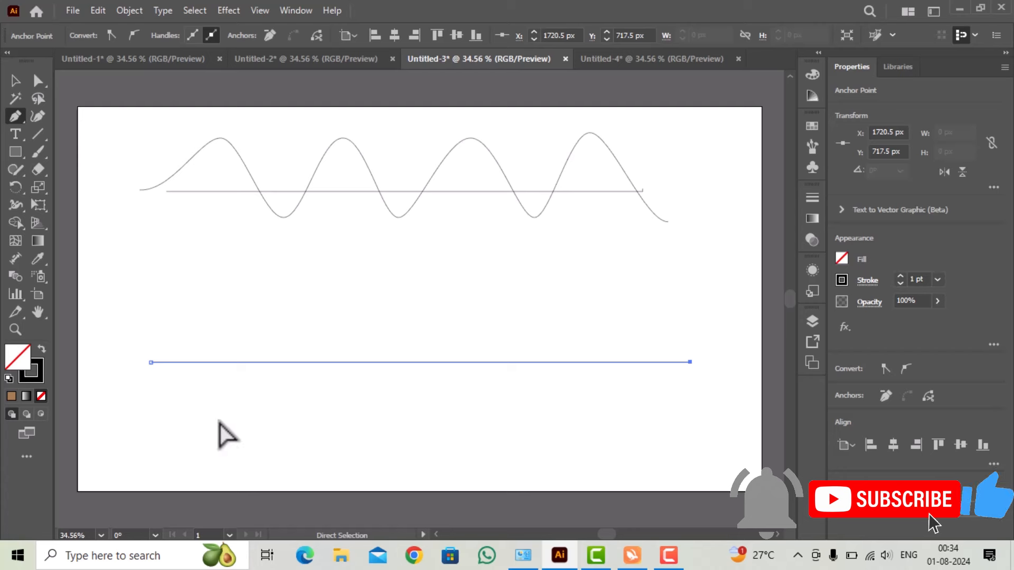
pyautogui.keyDown('ctrl'); pyautogui.click(220, 423); pyautogui.keyUp('ctrl')
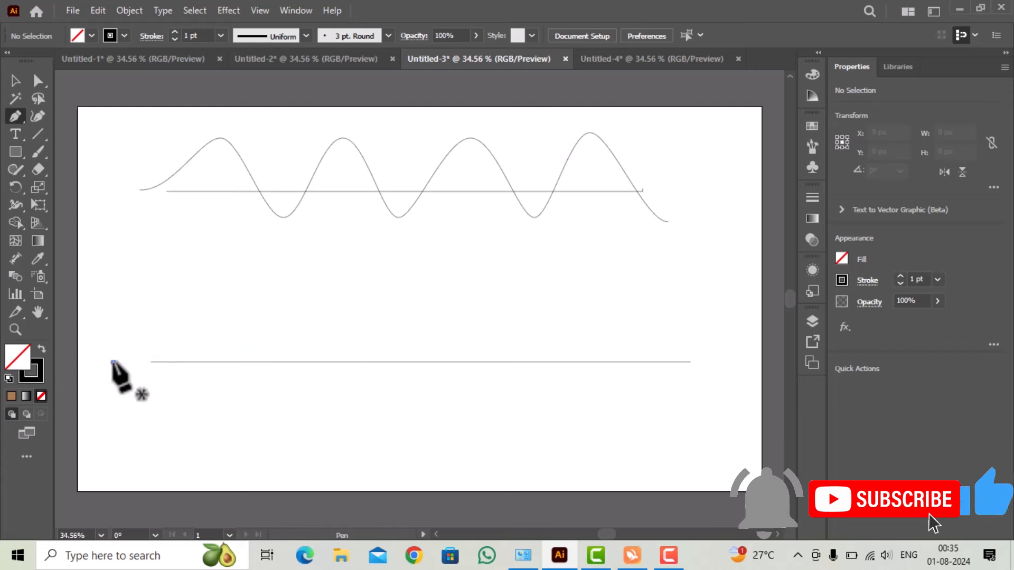
# - Start a curved Pen path at the line's left end, with a smooth crest about 177 px above it and a trough about 105 px below
pyautogui.moveTo(134, 363); pyautogui.dragTo(134, 362)
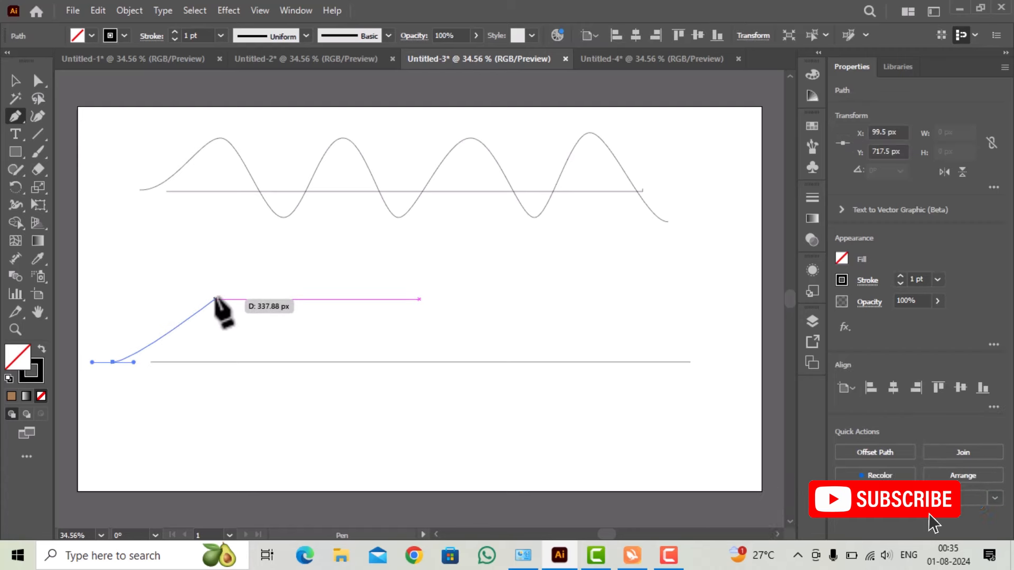
pyautogui.moveTo(215, 300); pyautogui.dragTo(215, 299)
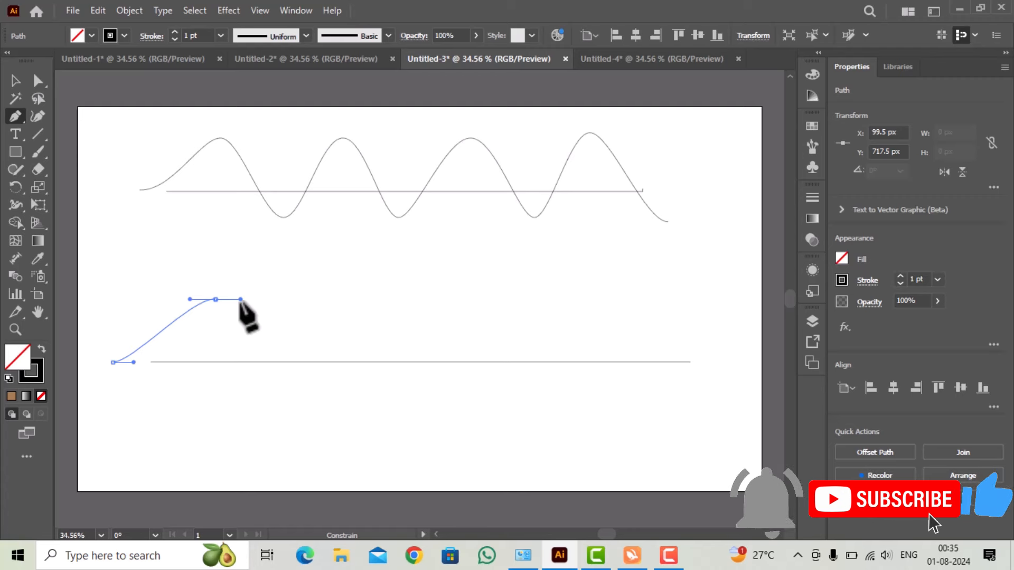
pyautogui.moveTo(241, 301); pyautogui.dragTo(240, 299)
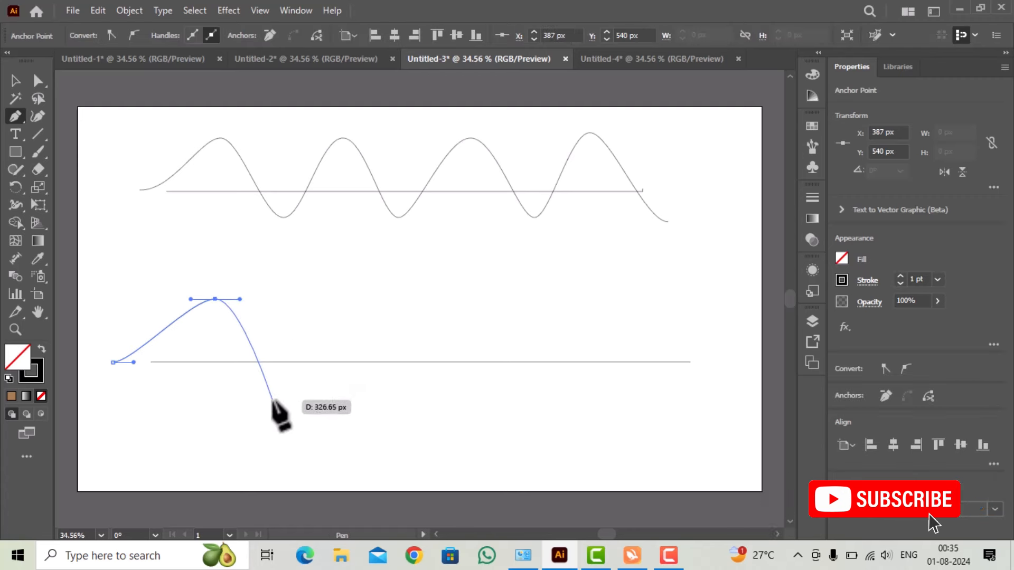
pyautogui.click(273, 399)
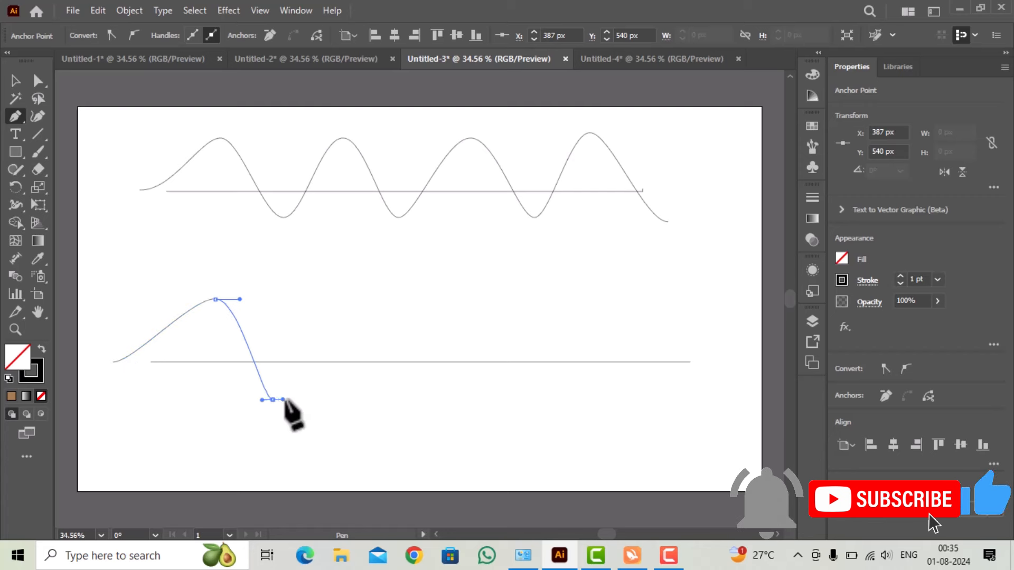
pyautogui.moveTo(284, 400)
pyautogui.mouseDown()
pyautogui.moveTo(307, 400)
pyautogui.moveTo(296, 400)
pyautogui.mouseUp()
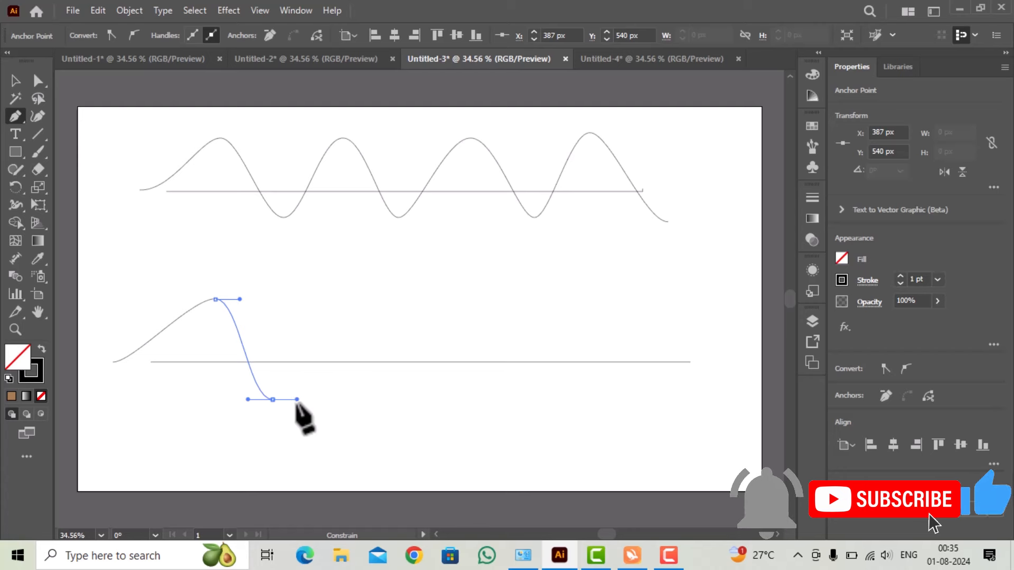
pyautogui.moveTo(296, 400); pyautogui.dragTo(297, 400)
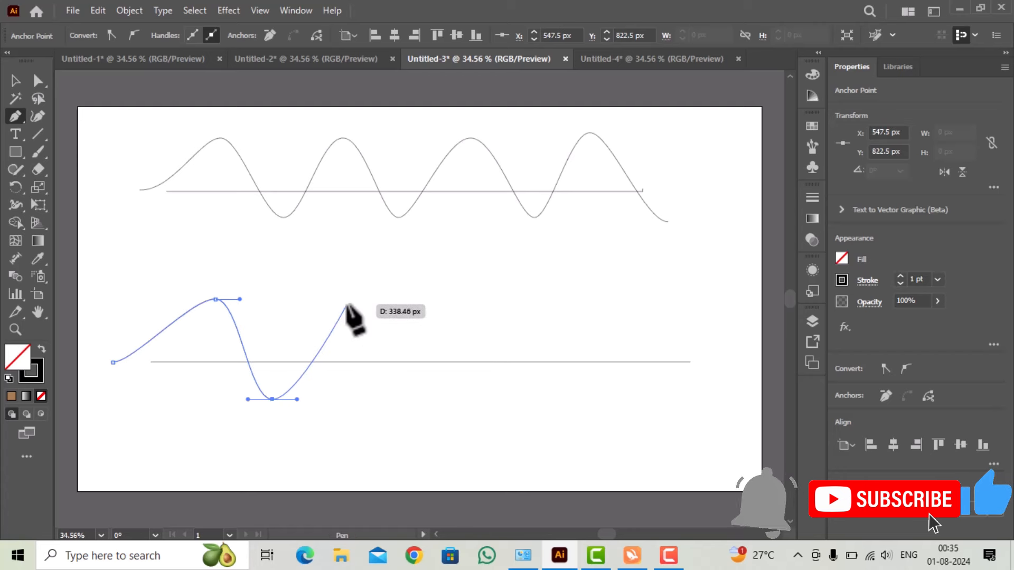
# - Continue the wave along the line with three more smooth crests and two troughs between them, ending the open path at the last crest
pyautogui.moveTo(353, 305); pyautogui.dragTo(387, 305)
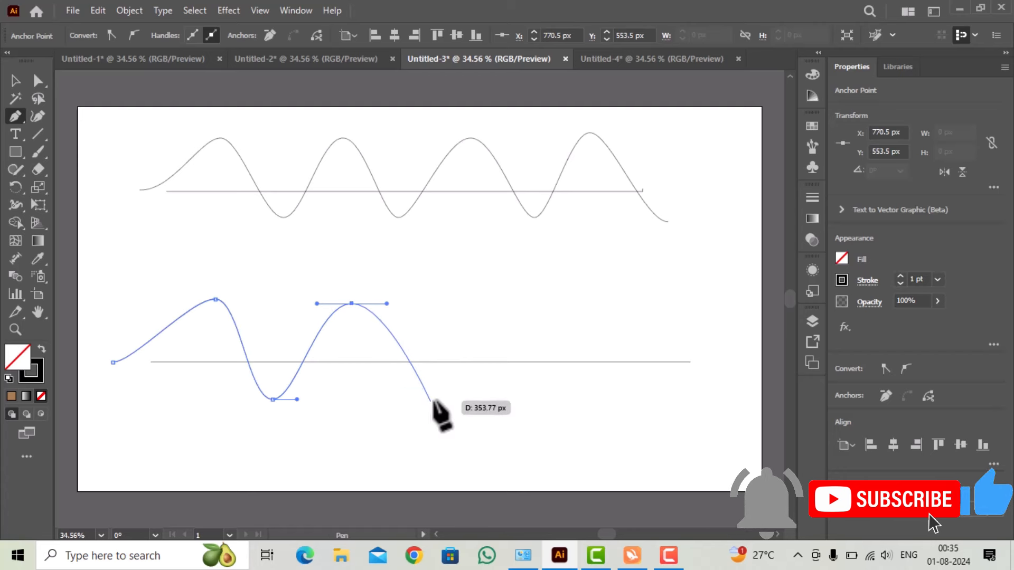
pyautogui.click(438, 400)
pyautogui.moveTo(439, 401); pyautogui.dragTo(468, 399)
pyautogui.moveTo(526, 310); pyautogui.dragTo(563, 309)
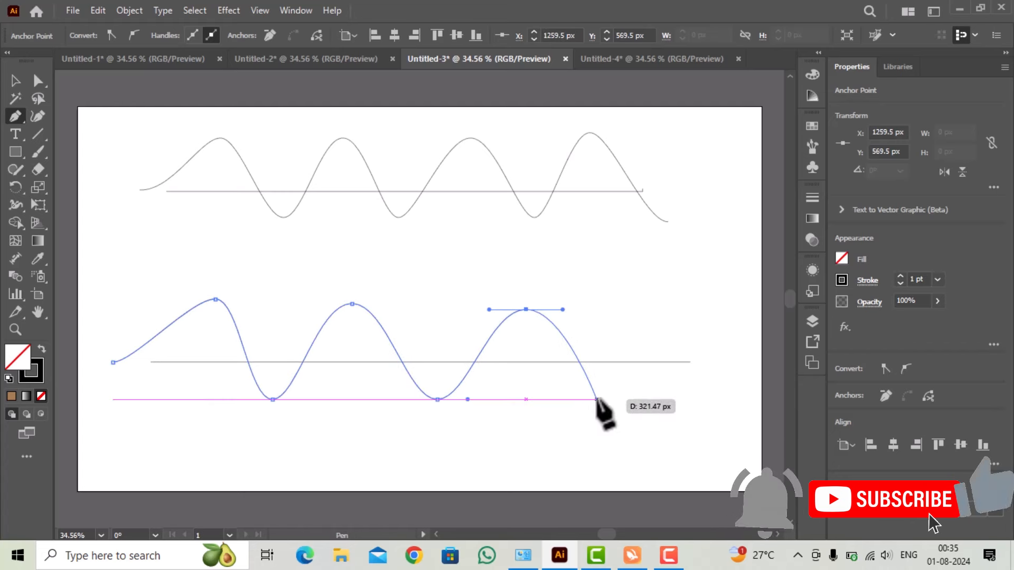
pyautogui.moveTo(598, 400); pyautogui.dragTo(628, 400)
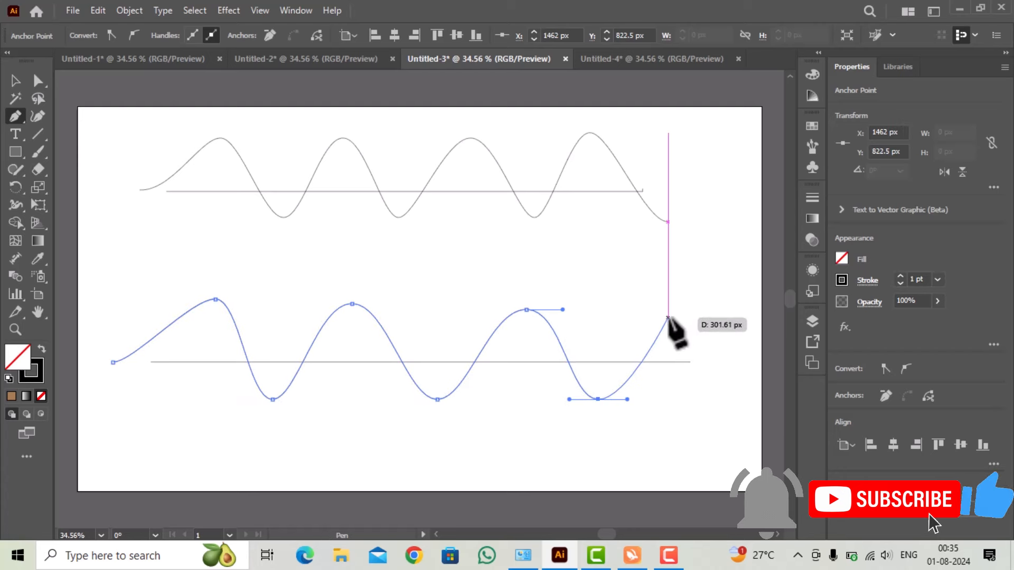
pyautogui.moveTo(668, 318); pyautogui.dragTo(700, 318)
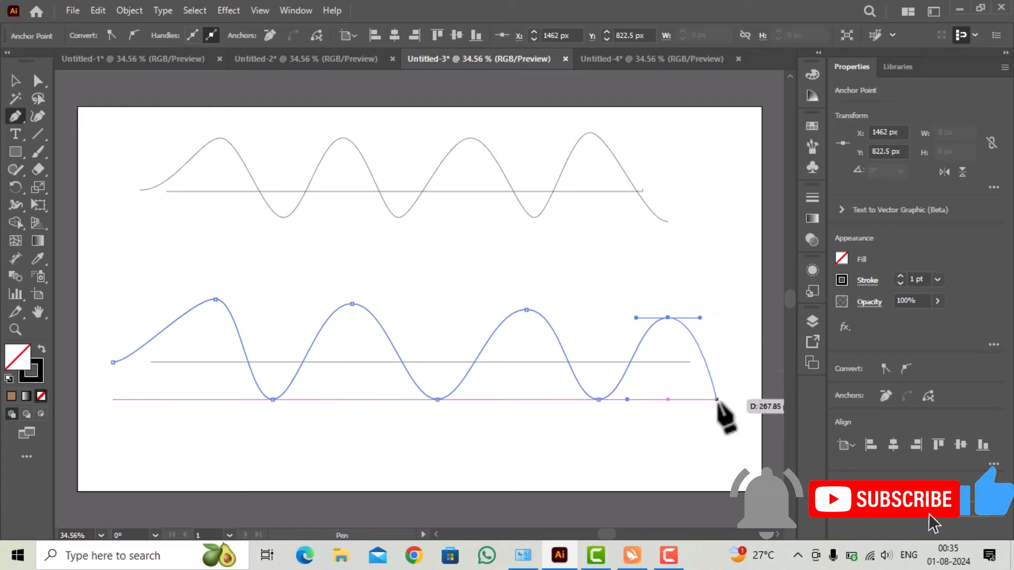
pyautogui.press('Escape')
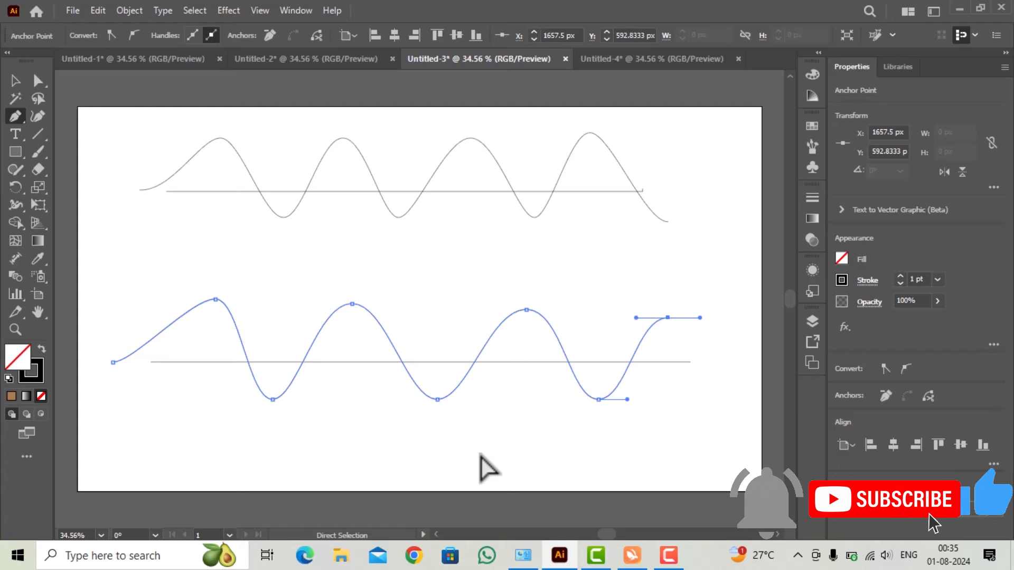
pyautogui.keyDown('ctrl'); pyautogui.click(487, 467); pyautogui.keyUp('ctrl')
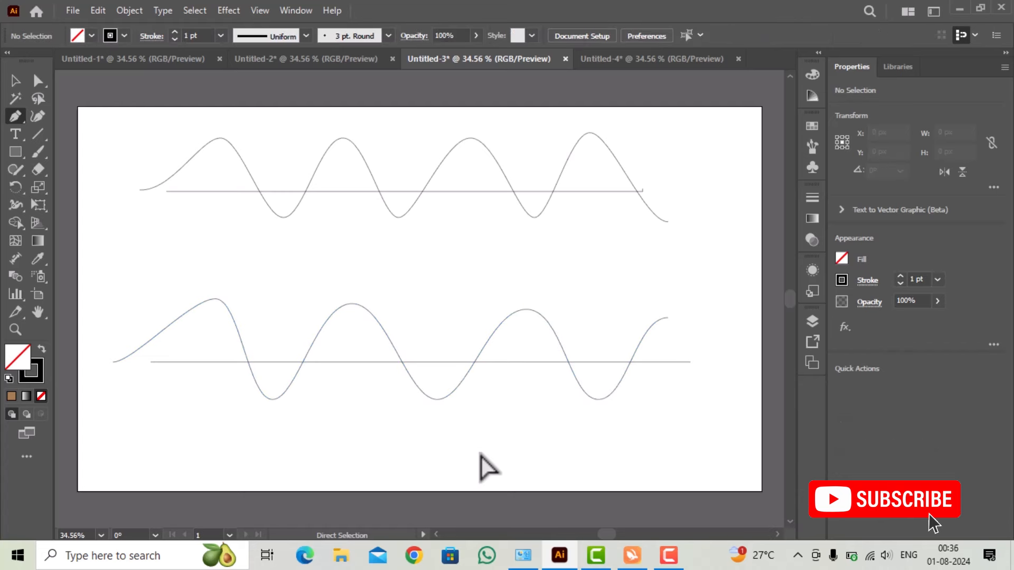
# - In the Untitled-4 document, scale the blue leaf shape to about 399.5 by 428.5 px and reposition it near the artboard's upper-left corner
pyautogui.click(625, 62)
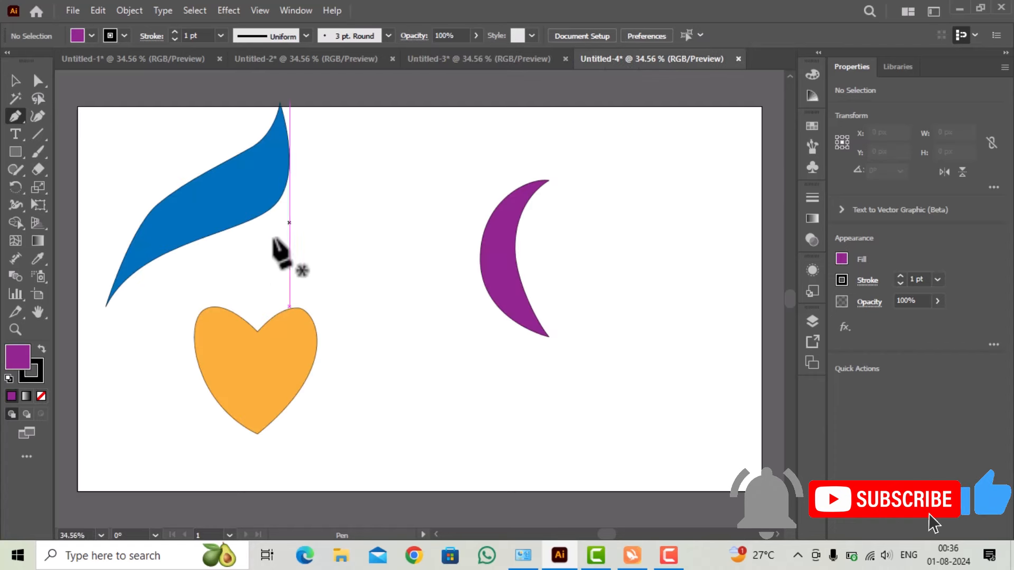
pyautogui.click(15, 80)
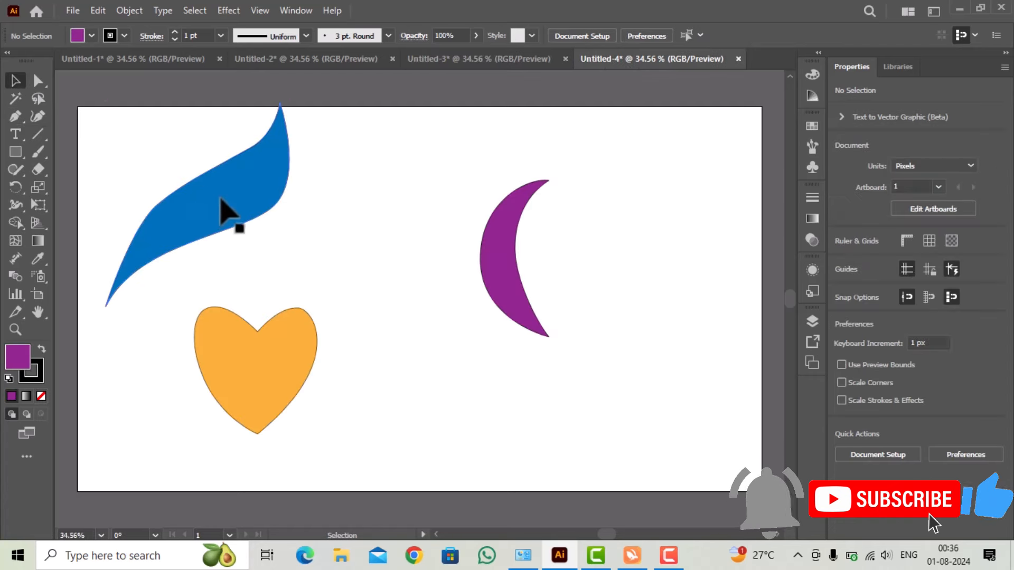
pyautogui.moveTo(219, 204)
pyautogui.mouseDown()
pyautogui.moveTo(214, 241)
pyautogui.moveTo(219, 204)
pyautogui.mouseUp()
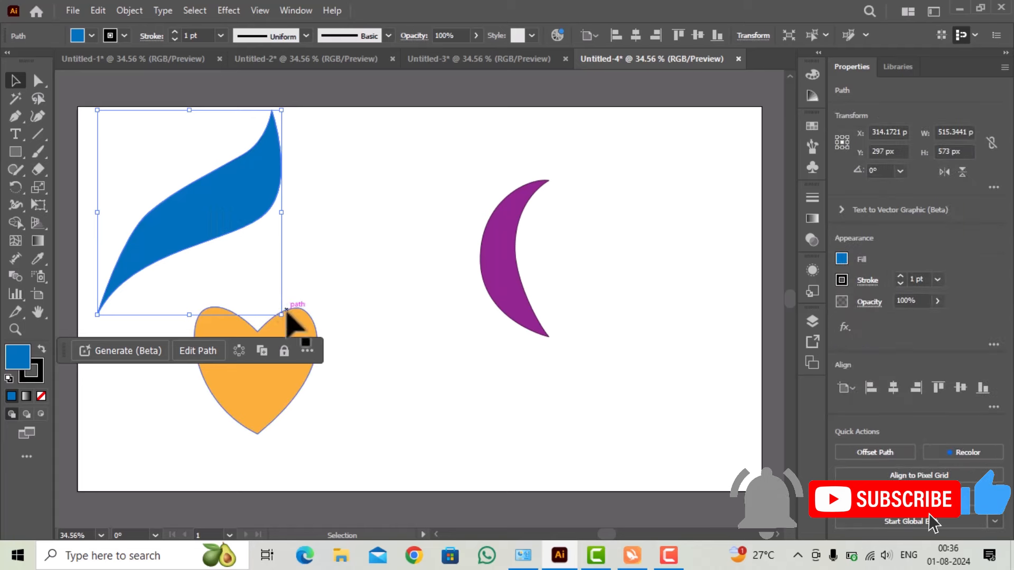
pyautogui.moveTo(276, 309); pyautogui.dragTo(241, 264)
pyautogui.moveTo(170, 166)
pyautogui.mouseDown()
pyautogui.moveTo(157, 198)
pyautogui.moveTo(161, 182)
pyautogui.mouseUp()
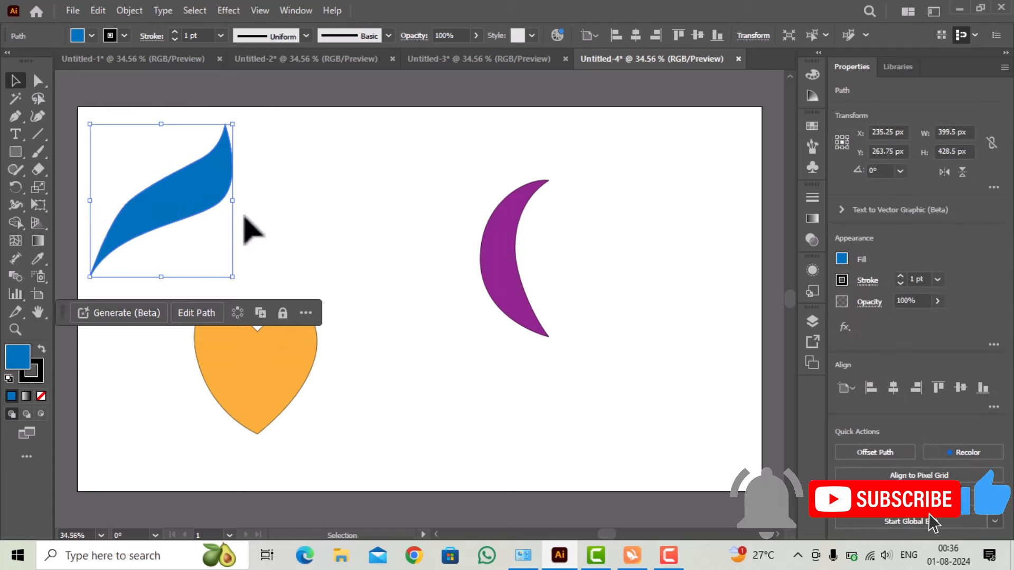
# - Start a curved Pen path from X 559.5, Y 449.5 px, shaping a leaf's S-curved upper edge to a tip at about X 960, Y 37 px
pyautogui.click(15, 118)
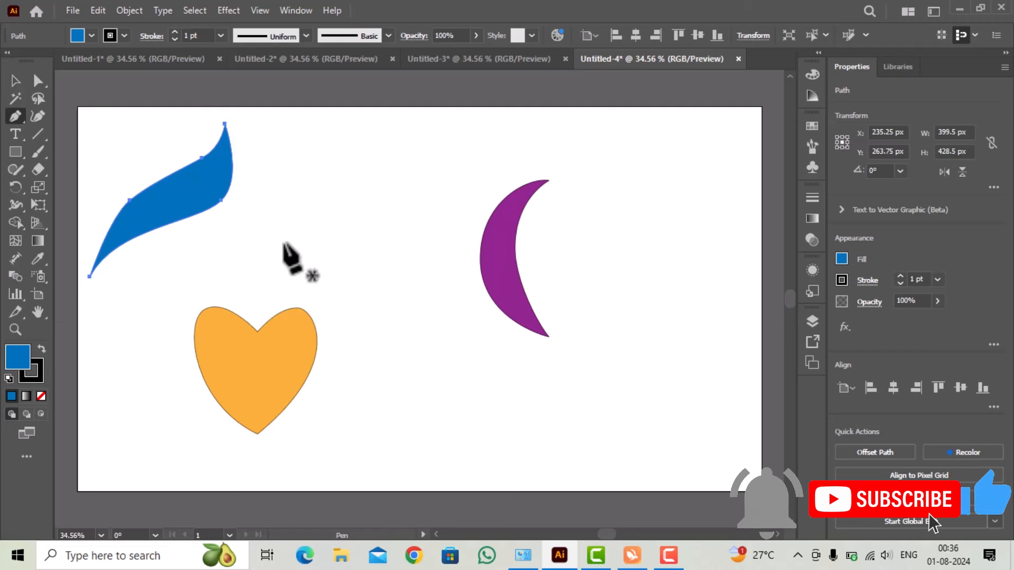
pyautogui.click(276, 266)
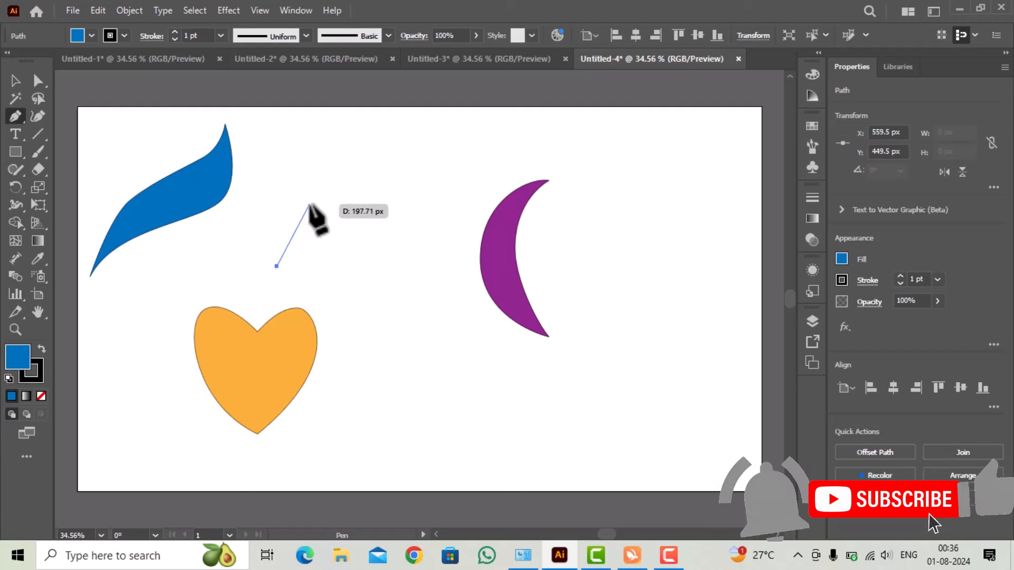
pyautogui.moveTo(309, 205); pyautogui.dragTo(324, 186)
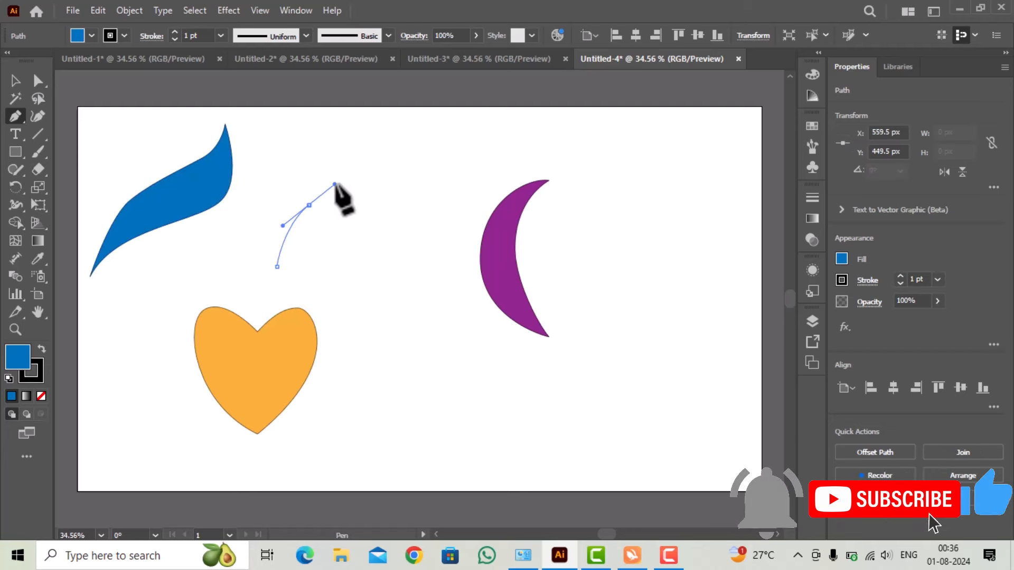
pyautogui.moveTo(380, 164); pyautogui.dragTo(419, 120)
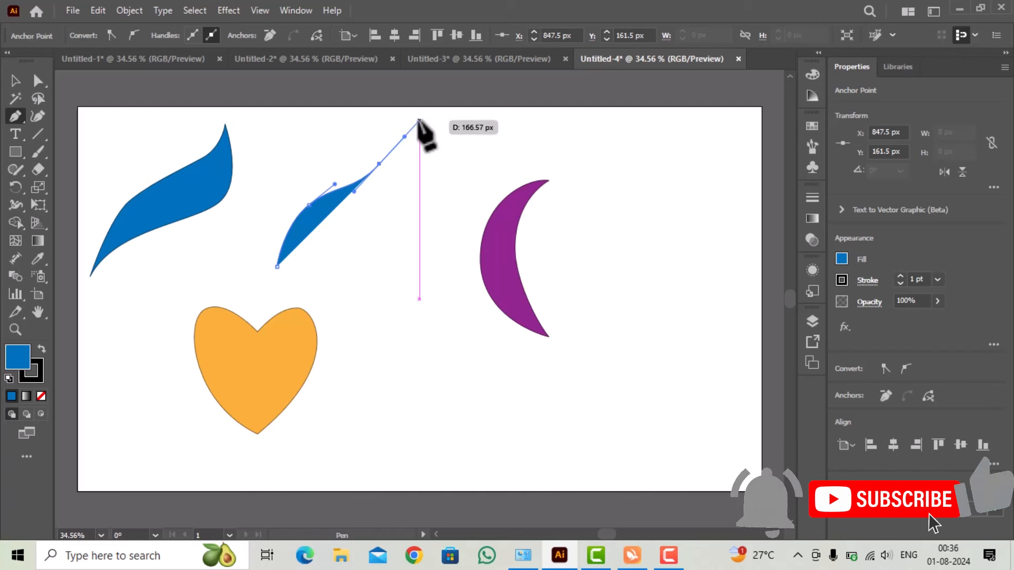
pyautogui.click(418, 120)
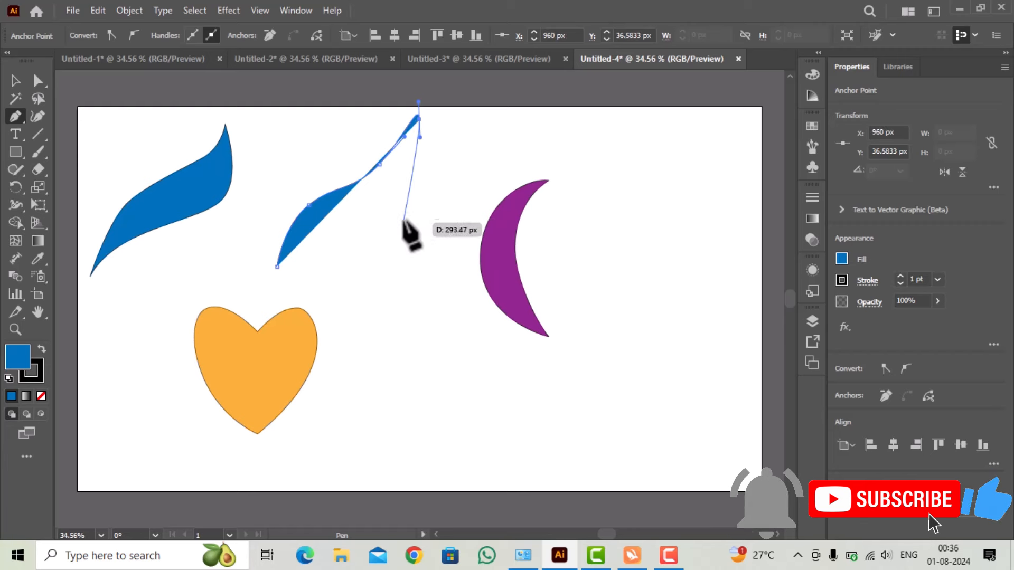
# - Curve the new leaf's lower edge through a smooth anchor at X 918.25, Y 263.75 px and close the path at its starting point
pyautogui.moveTo(405, 200); pyautogui.dragTo(389, 221)
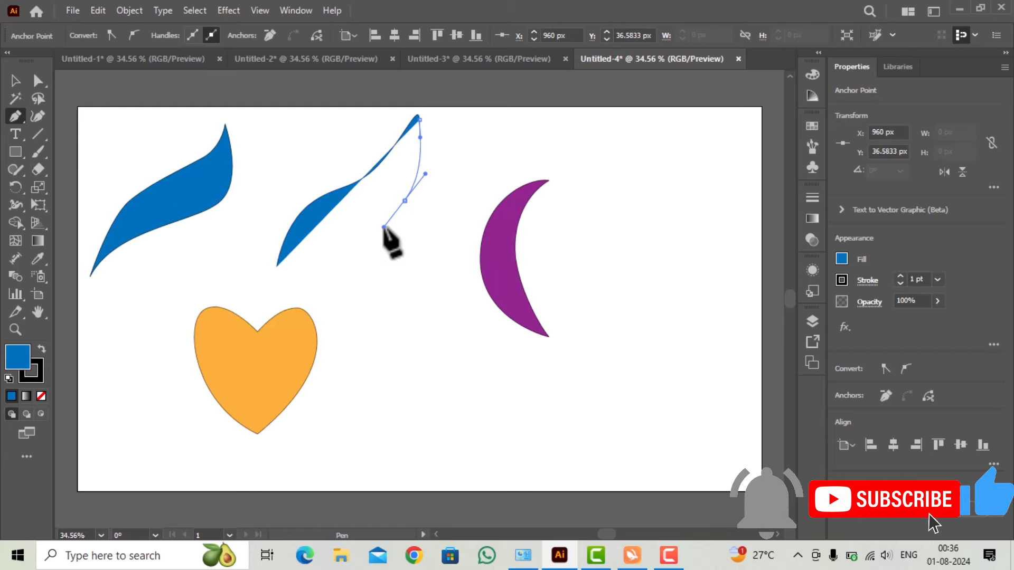
pyautogui.moveTo(317, 241); pyautogui.dragTo(299, 260)
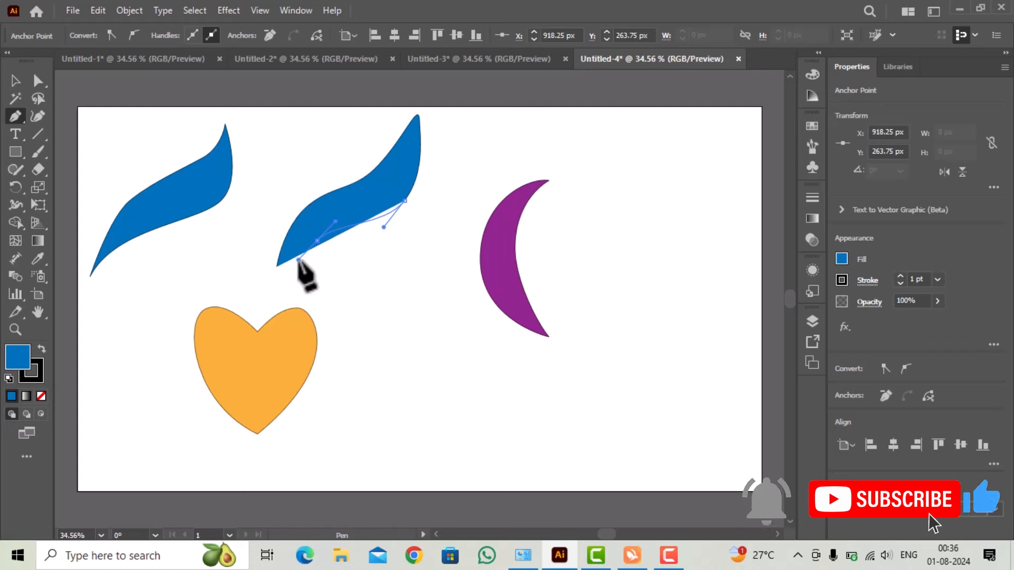
pyautogui.hotkey('ctrl', 'z')
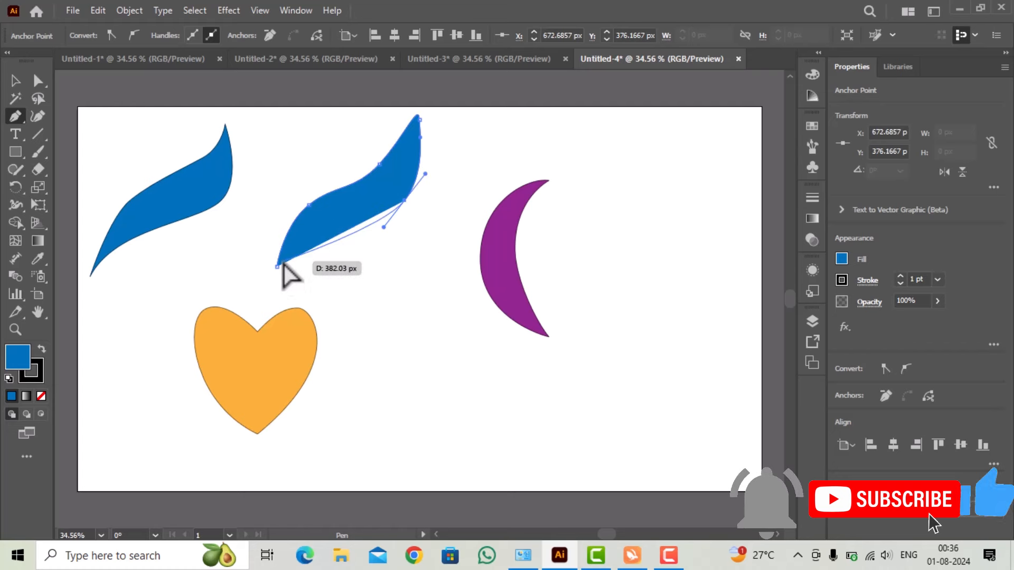
pyautogui.moveTo(277, 266); pyautogui.dragTo(253, 291)
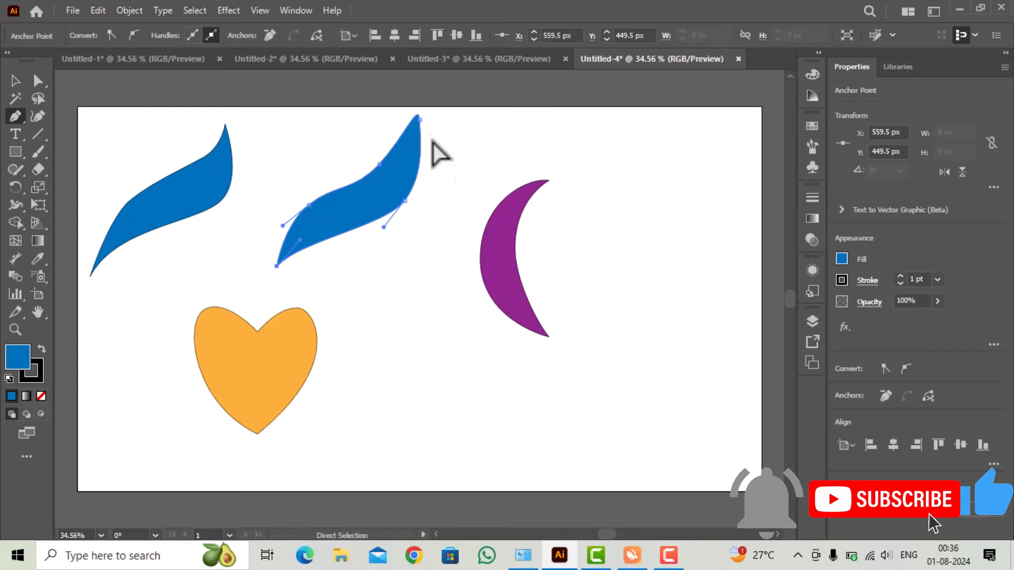
# - Sharpen the new leaf's upper tip by redirecting its outward handle down into the shape
pyautogui.keyDown('ctrl'); pyautogui.click(420, 120); pyautogui.keyUp('ctrl')
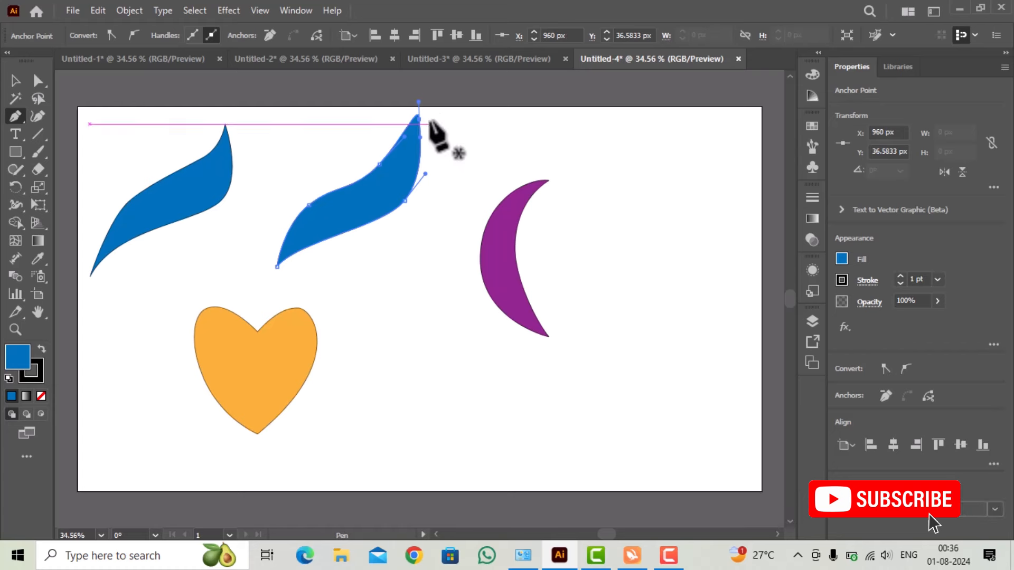
pyautogui.hotkey('ctrl', '+')
pyautogui.hotkey('ctrl', '+')
pyautogui.hotkey('ctrl', '+')
pyautogui.hotkey('ctrl', '+')
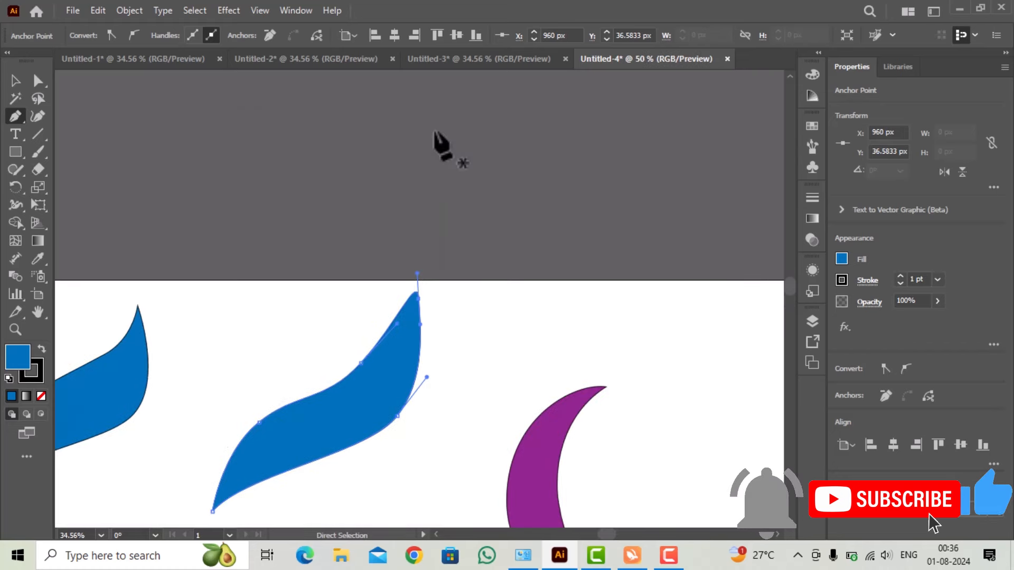
pyautogui.hotkey('ctrl', '+')
pyautogui.hotkey('ctrl', '+')
pyautogui.hotkey('ctrl', '+')
pyautogui.hotkey('ctrl', '+')
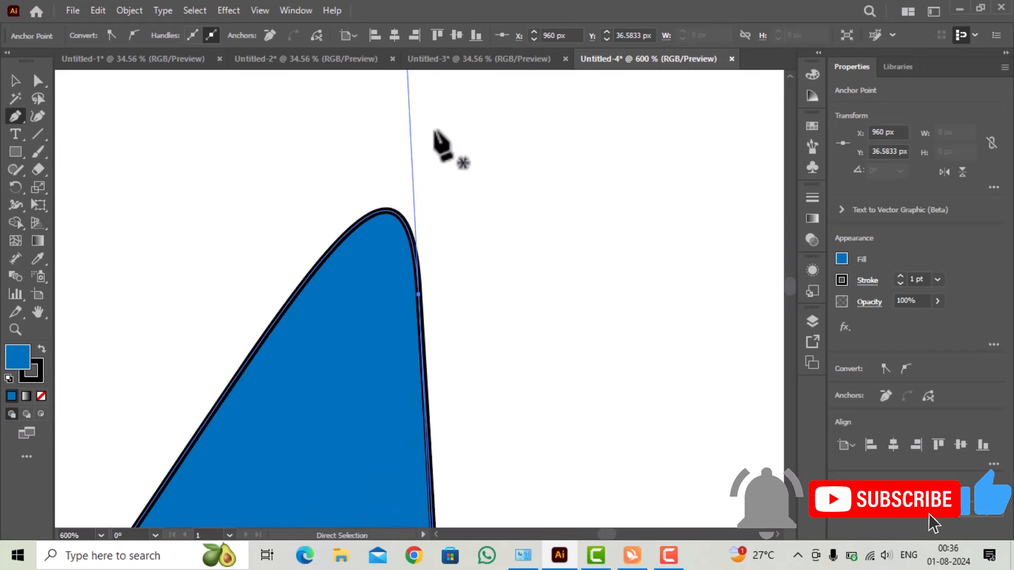
pyautogui.hotkey('ctrl', '-')
pyautogui.hotkey('ctrl', '-')
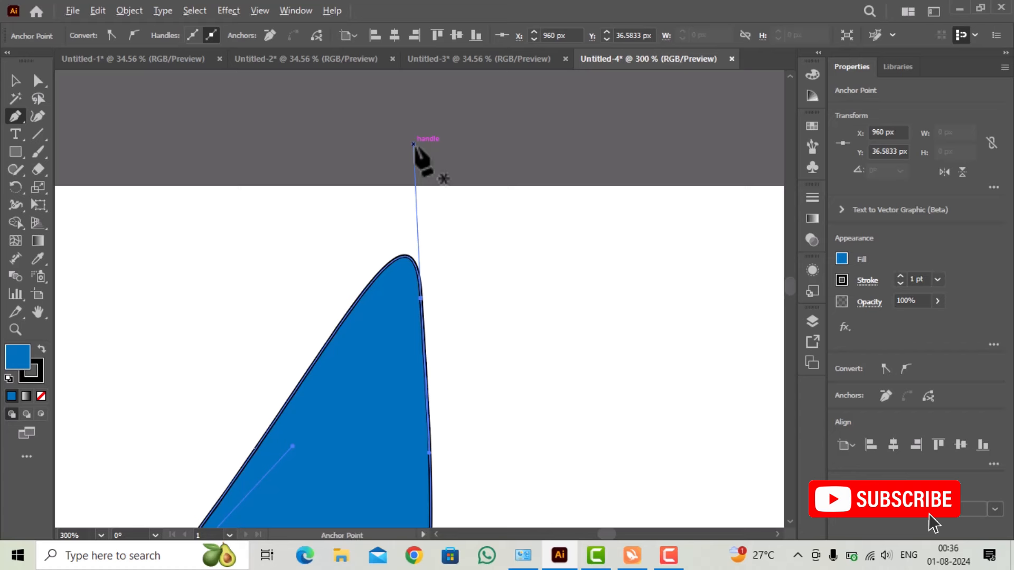
pyautogui.moveTo(413, 144); pyautogui.dragTo(345, 437)
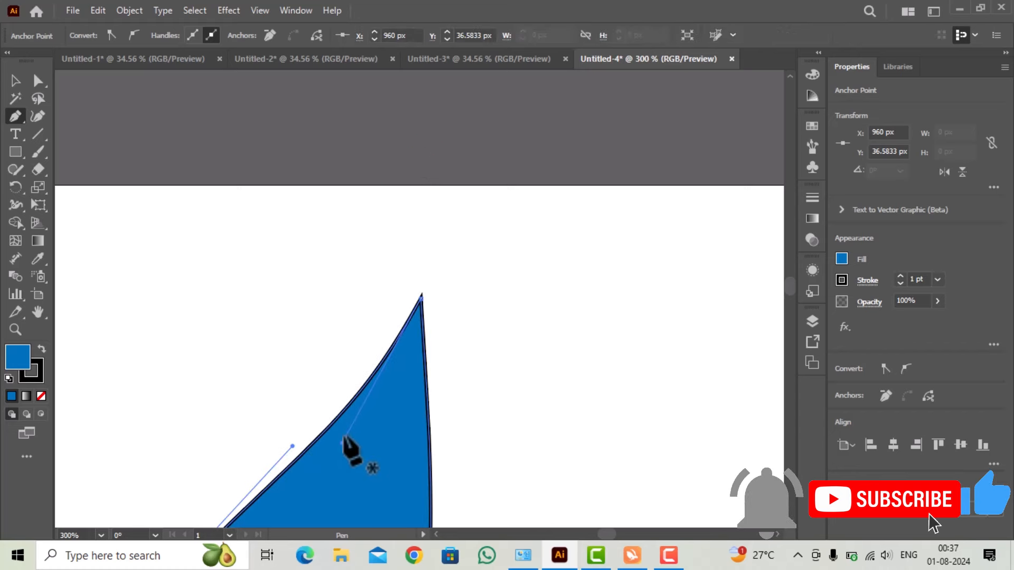
# - Smooth the new leaf's upper edge by adjusting its middle anchor's handles and moving the anchor to X 844.5, Y 169.5 px, then deselect it
pyautogui.hotkey('ctrl', '-')
pyautogui.hotkey('ctrl', '-')
pyautogui.hotkey('ctrl', '-')
pyautogui.hotkey('ctrl', '-')
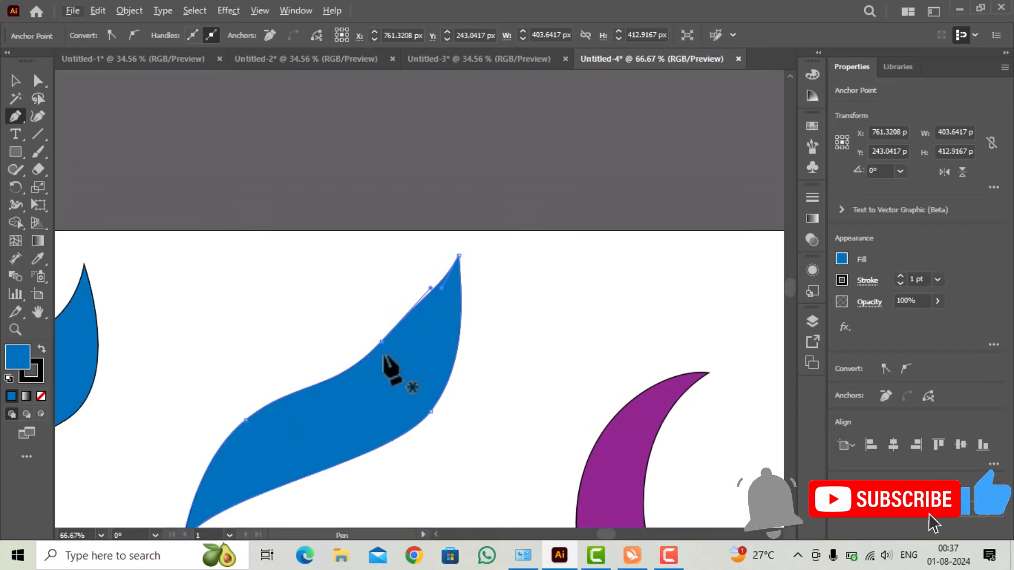
pyautogui.moveTo(376, 376); pyautogui.dragTo(373, 342)
pyautogui.moveTo(323, 394); pyautogui.dragTo(344, 367)
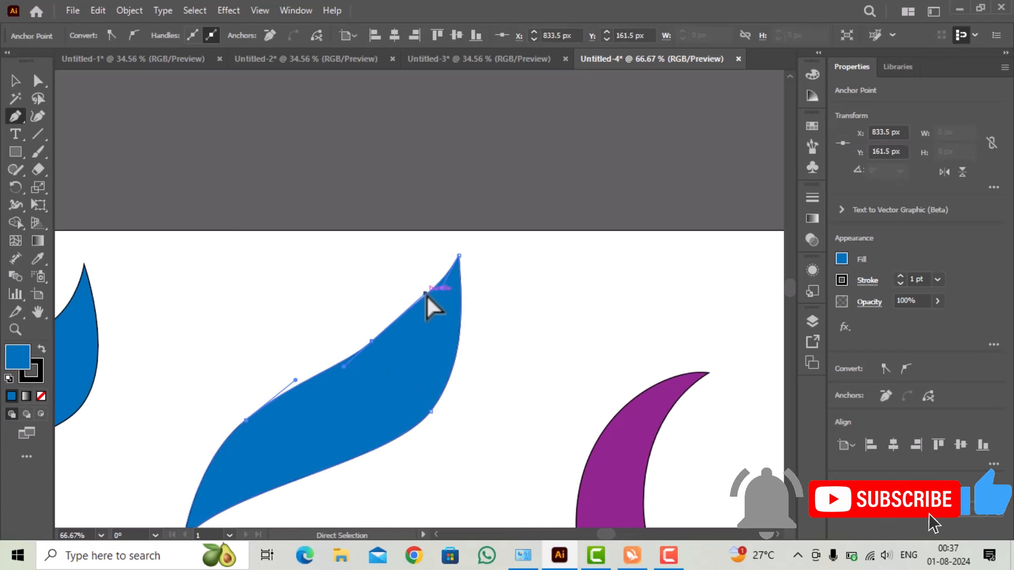
pyautogui.moveTo(426, 294); pyautogui.dragTo(378, 347)
pyautogui.moveTo(402, 388); pyautogui.dragTo(445, 234)
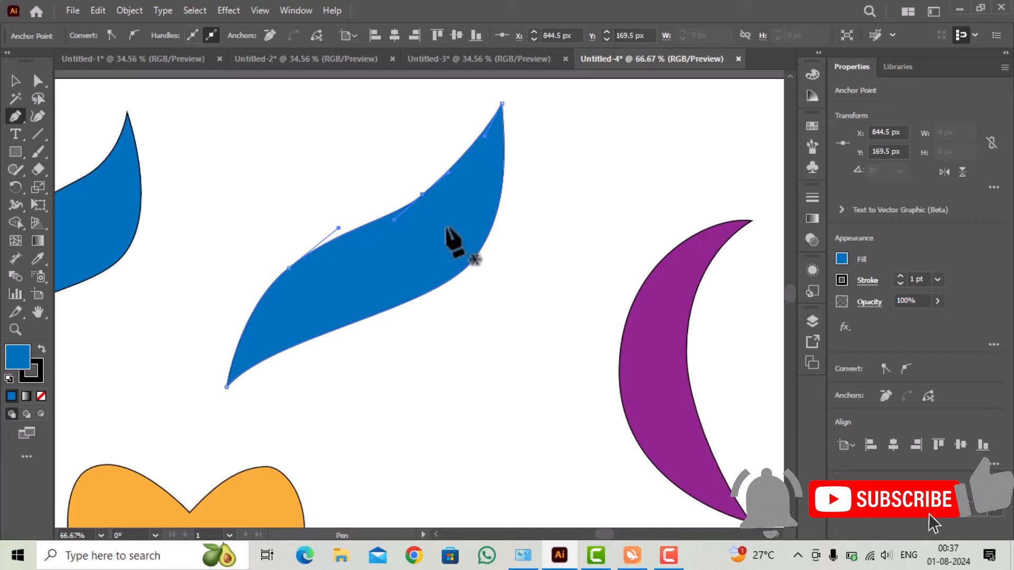
pyautogui.press('ctrl')
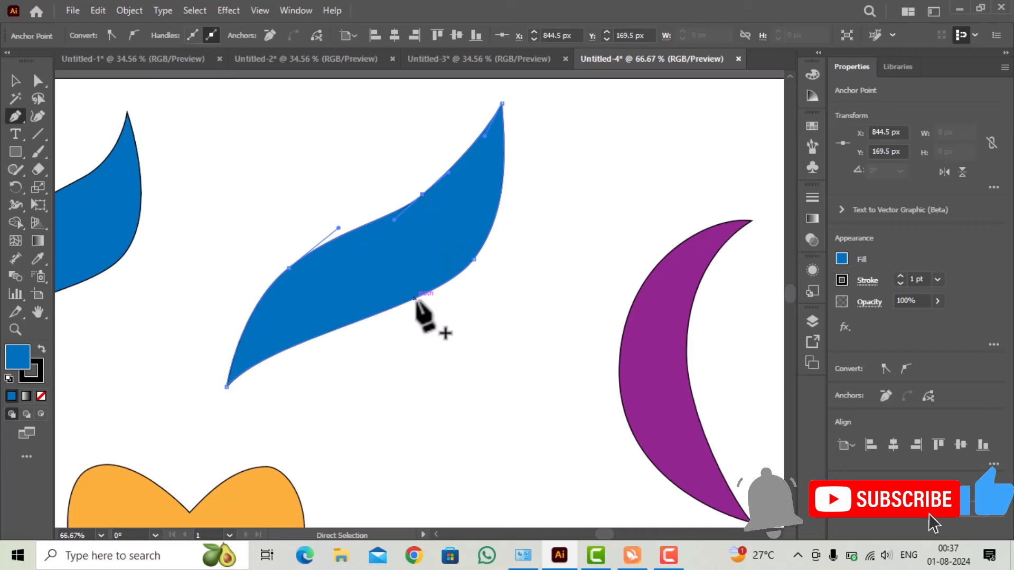
pyautogui.hotkey('ctrl', '-')
pyautogui.hotkey('ctrl', '-')
pyautogui.hotkey('ctrl', '-')
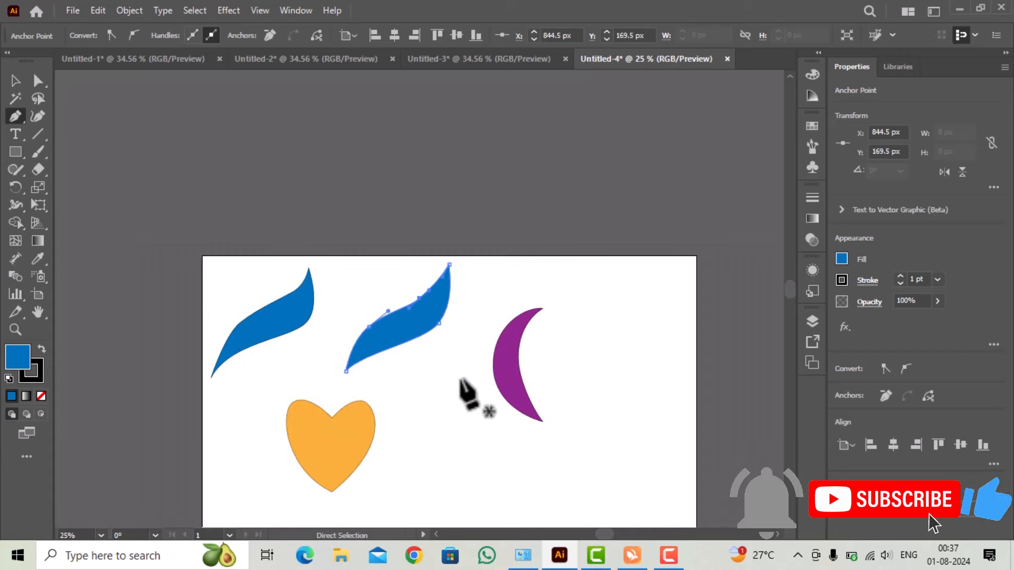
pyautogui.press('ctrl')
pyautogui.keyDown('ctrl'); pyautogui.click(464, 400); pyautogui.keyUp('ctrl')
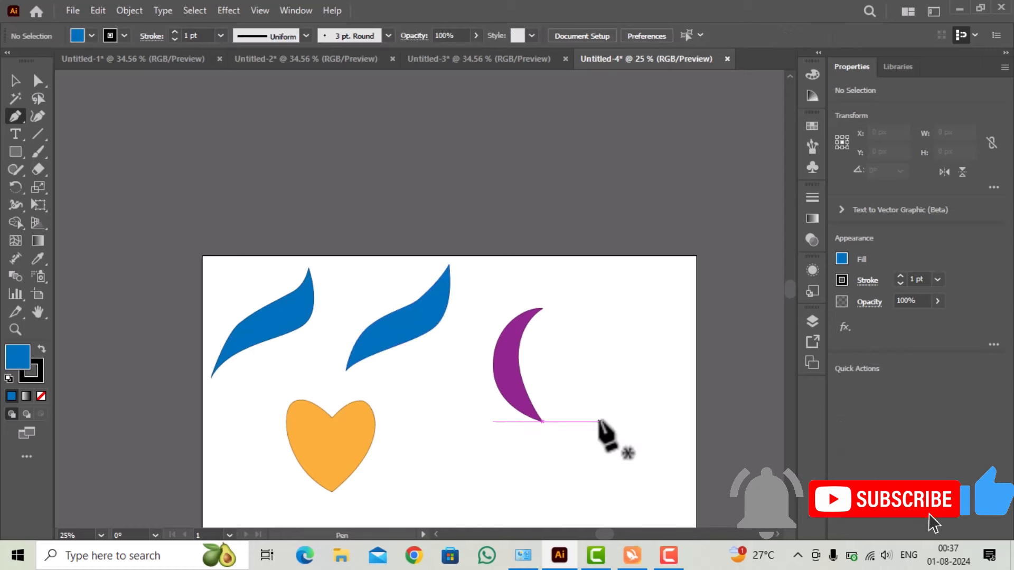
# - Draw a closed curved Pen crescent about 150 px wide and 375 px tall beside the purple crescent, opening toward the artboard's right edge
pyautogui.moveTo(607, 430); pyautogui.dragTo(478, 302)
pyautogui.hotkey('ctrl', '+')
pyautogui.hotkey('ctrl', '+')
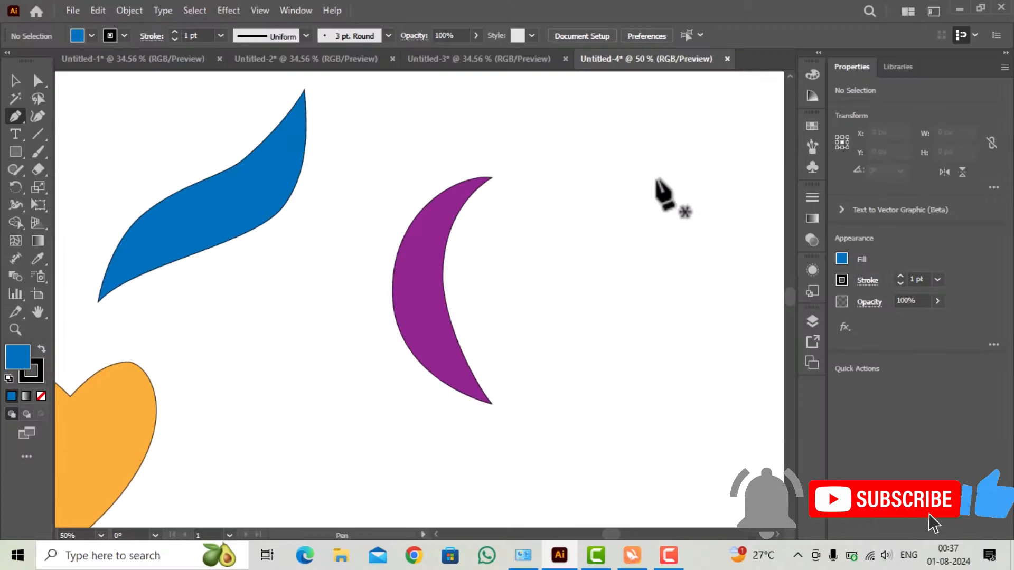
pyautogui.moveTo(684, 178); pyautogui.dragTo(669, 177)
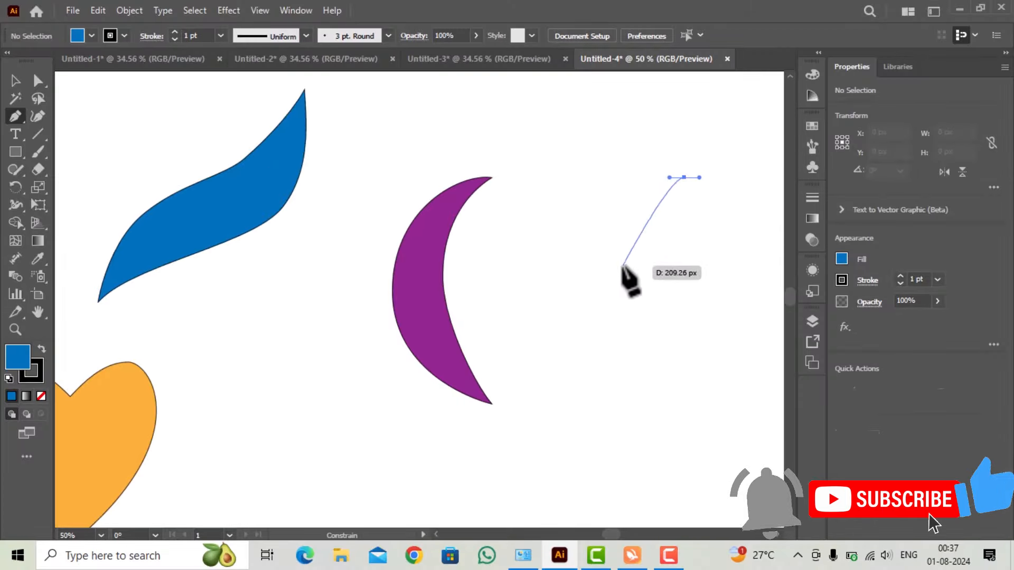
pyautogui.moveTo(608, 262); pyautogui.dragTo(605, 318)
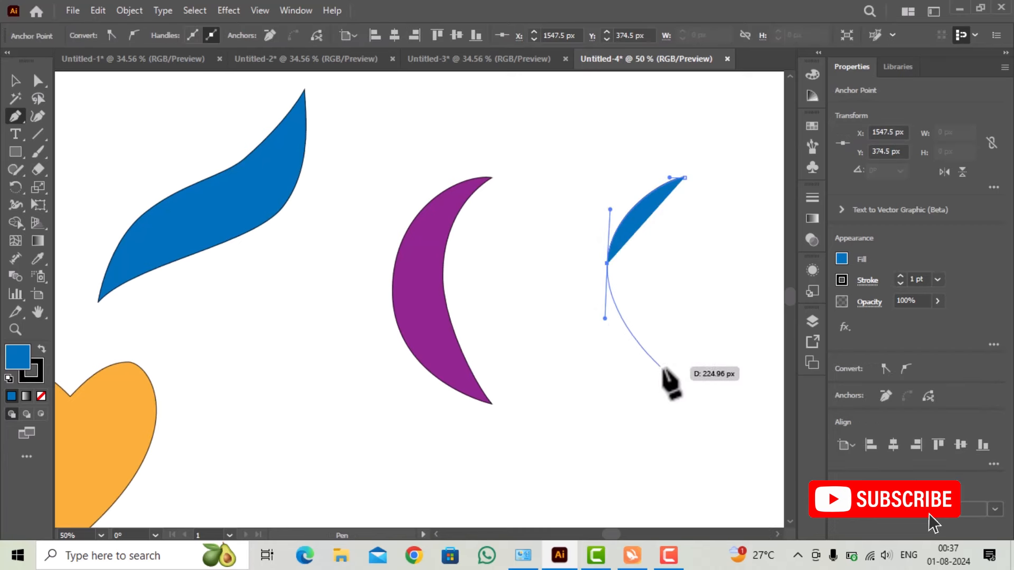
pyautogui.moveTo(677, 370); pyautogui.dragTo(695, 384)
pyautogui.moveTo(646, 274); pyautogui.dragTo(645, 251)
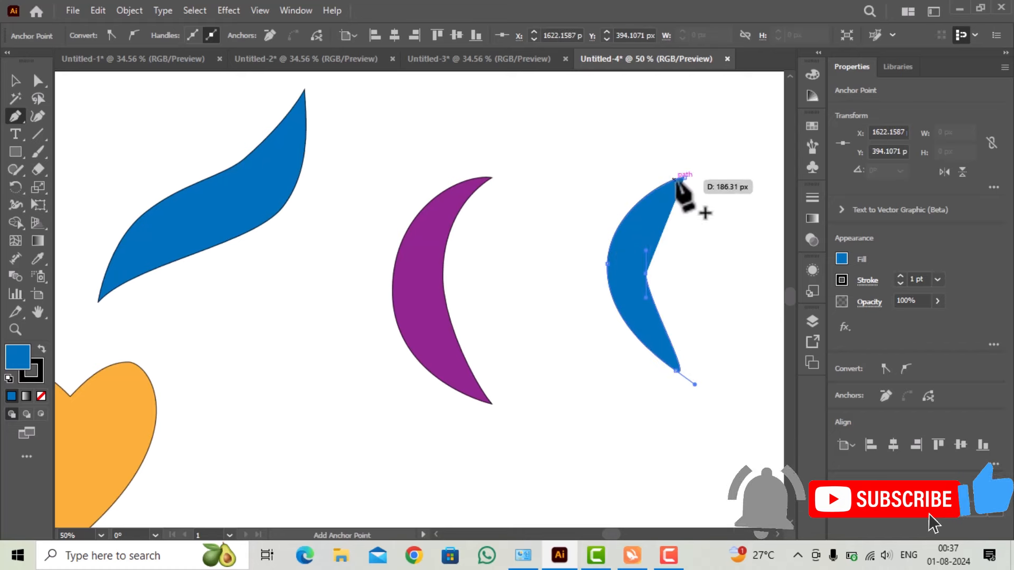
pyautogui.moveTo(685, 178); pyautogui.dragTo(698, 173)
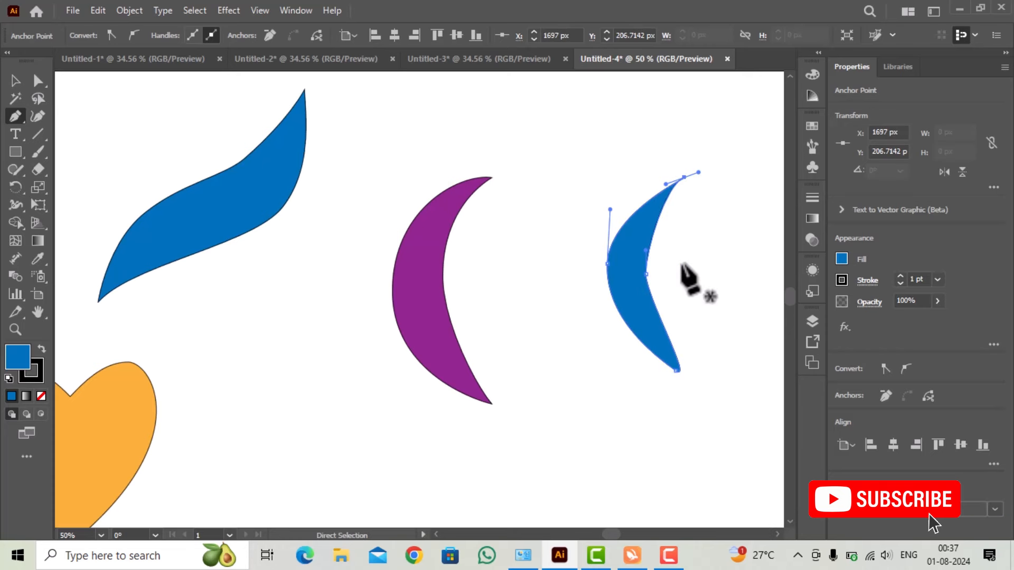
# - Sharpen the new crescent's lower tip by redirecting its handle upward along the inner edge
pyautogui.hotkey('ctrl', '1')
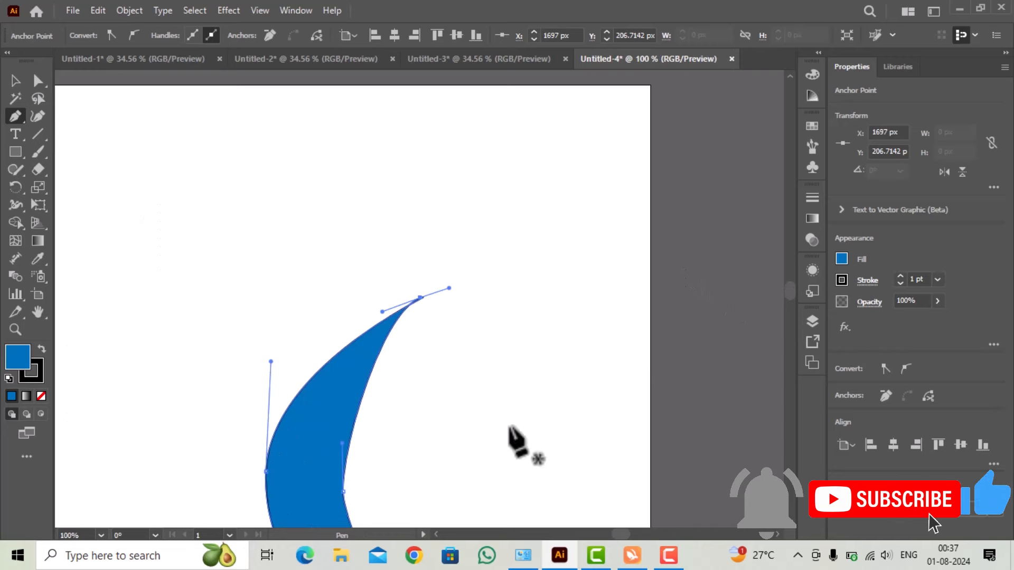
pyautogui.moveTo(536, 333); pyautogui.dragTo(622, 71)
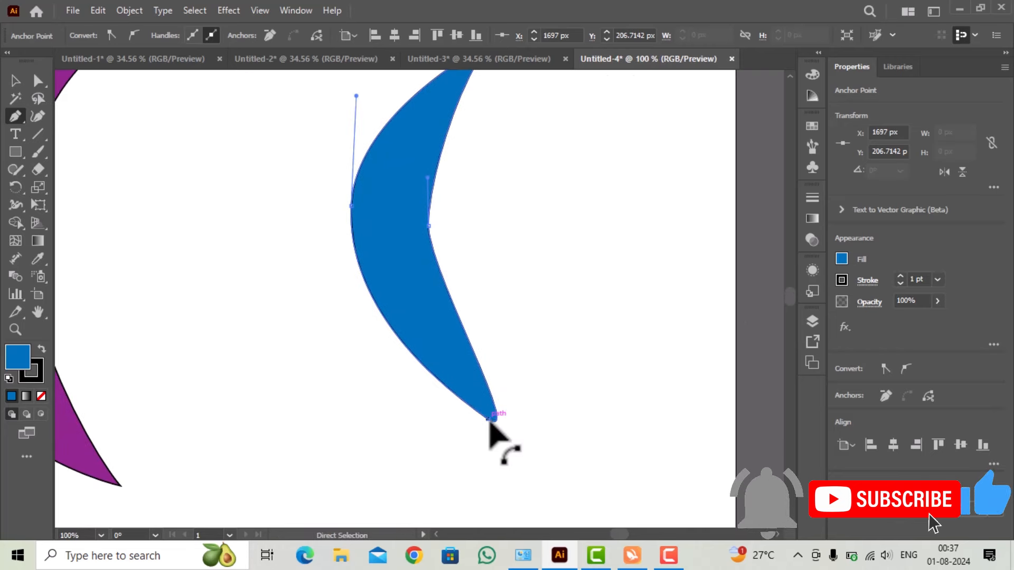
pyautogui.moveTo(488, 419); pyautogui.dragTo(458, 347)
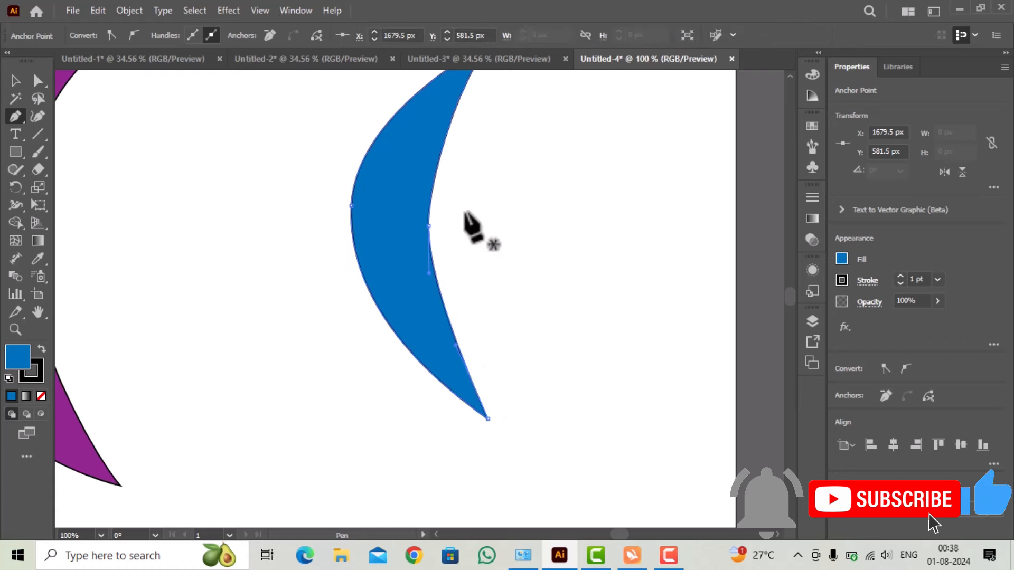
# - Convert the new crescent's upper tip to a sharp corner and extend a handle from it to curve the inner edge
pyautogui.moveTo(518, 182); pyautogui.dragTo(504, 330)
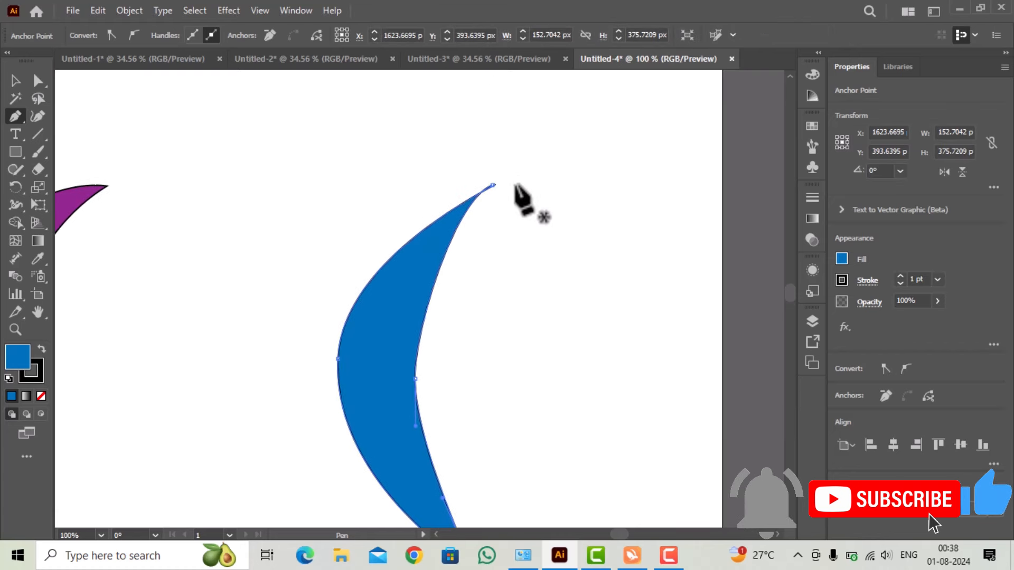
pyautogui.keyDown('alt'); pyautogui.click(492, 186); pyautogui.keyUp('alt')
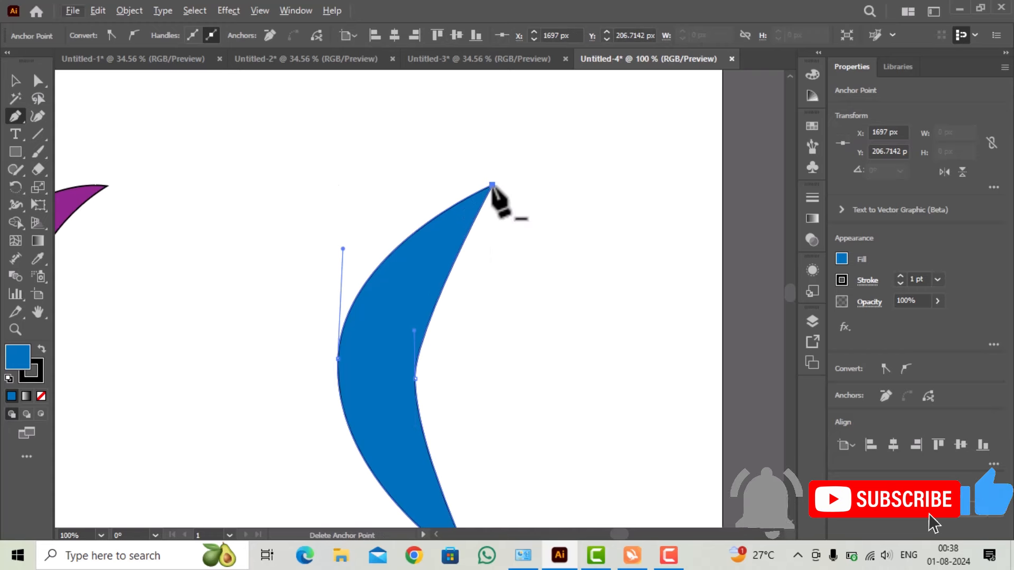
pyautogui.moveTo(492, 186); pyautogui.dragTo(454, 225)
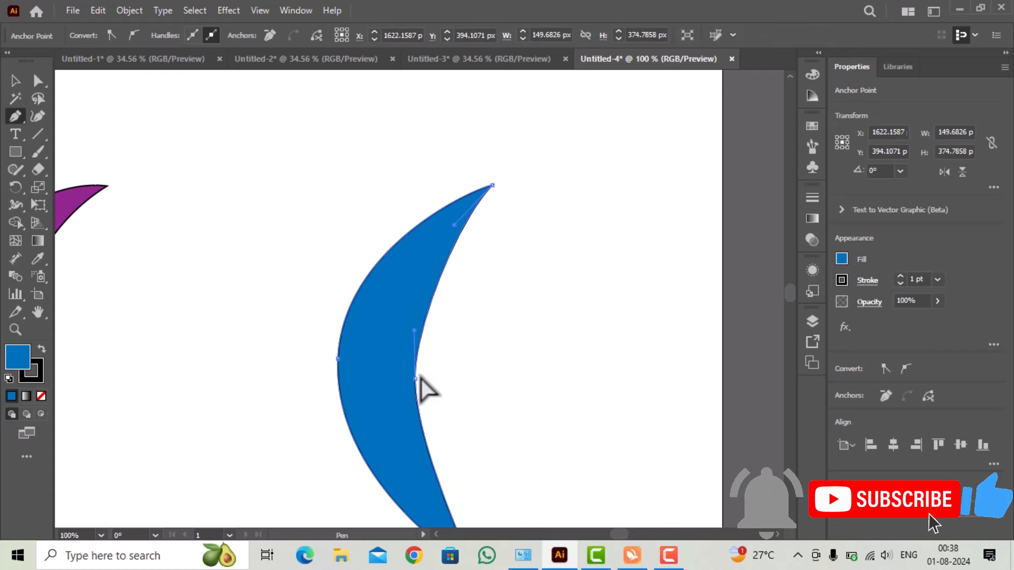
# - Move the blue crescent's inner-edge middle anchor to X 1622.5, Y 374.5 px to balance the curve, and deselect the shape
pyautogui.moveTo(415, 379)
pyautogui.mouseDown()
pyautogui.moveTo(406, 365)
pyautogui.moveTo(418, 370)
pyautogui.mouseUp()
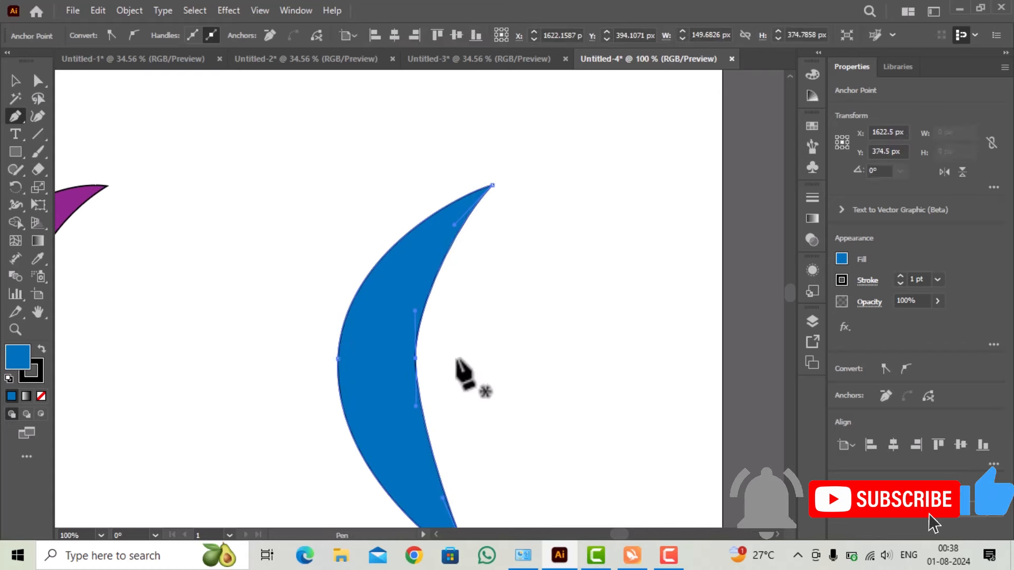
pyautogui.hotkey('ctrl', '-')
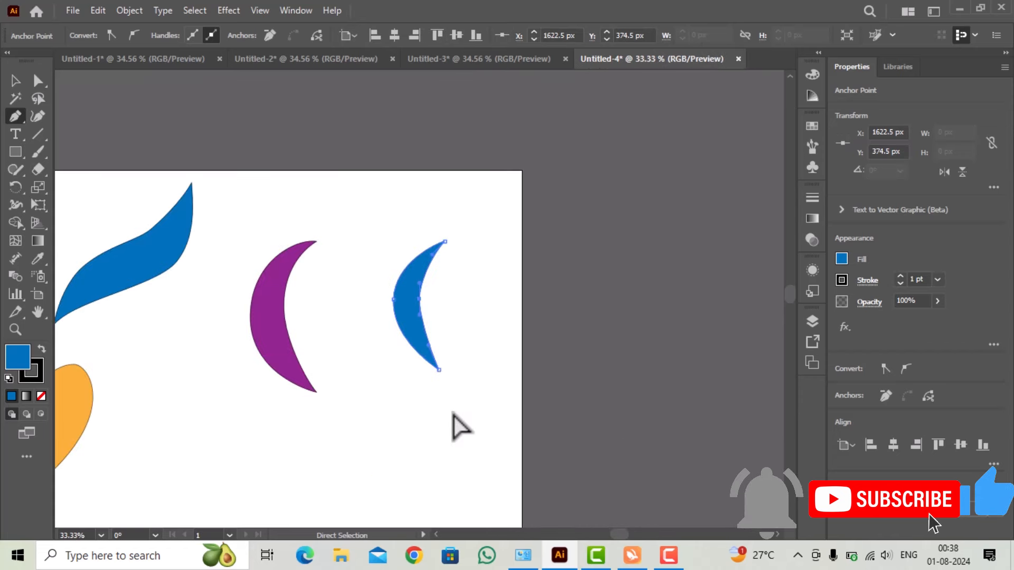
pyautogui.keyDown('ctrl'); pyautogui.click(460, 424); pyautogui.keyUp('ctrl')
# - Draw a closed curved Pen heart about 335 px tall beside the sample heart, using the sample's orange fill
pyautogui.moveTo(331, 399); pyautogui.dragTo(691, 287)
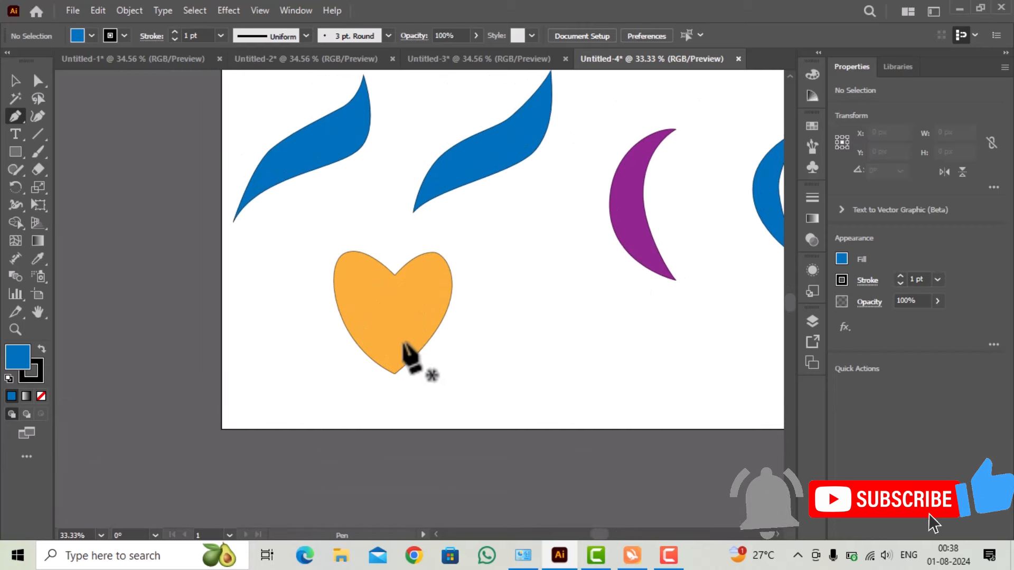
pyautogui.moveTo(403, 351); pyautogui.dragTo(336, 356)
pyautogui.moveTo(548, 304); pyautogui.dragTo(497, 345)
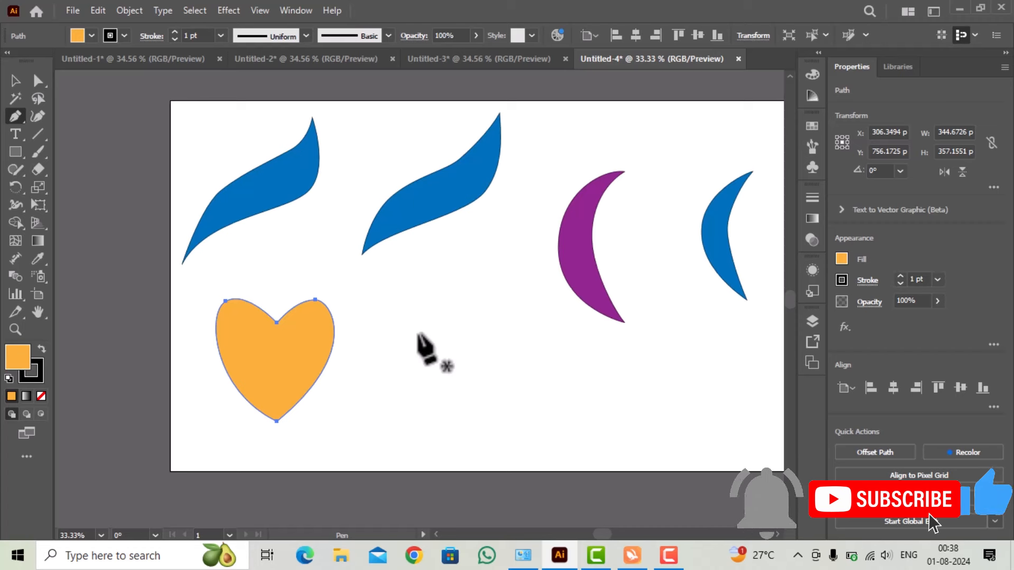
pyautogui.moveTo(472, 345); pyautogui.dragTo(527, 319)
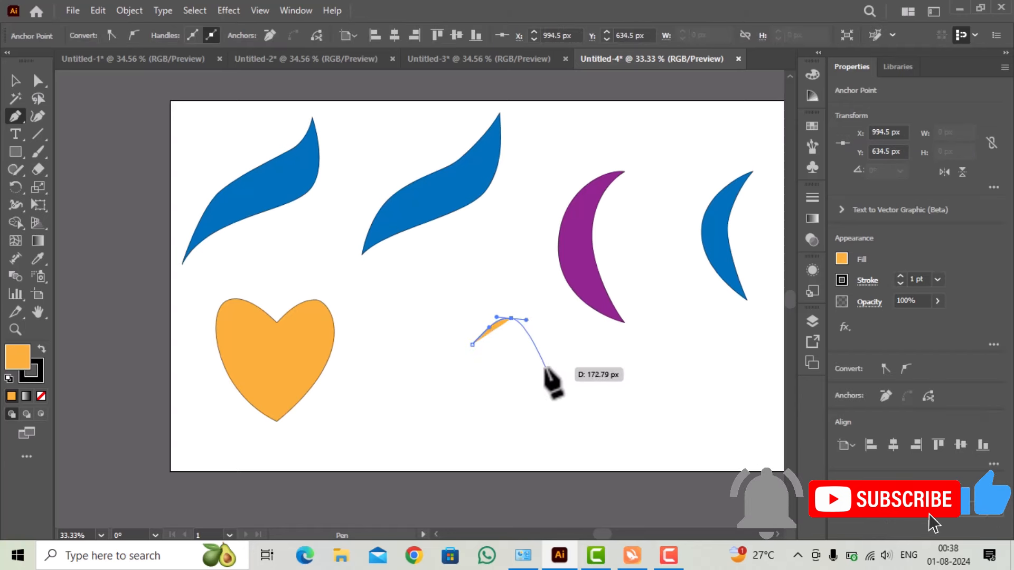
pyautogui.click(472, 432)
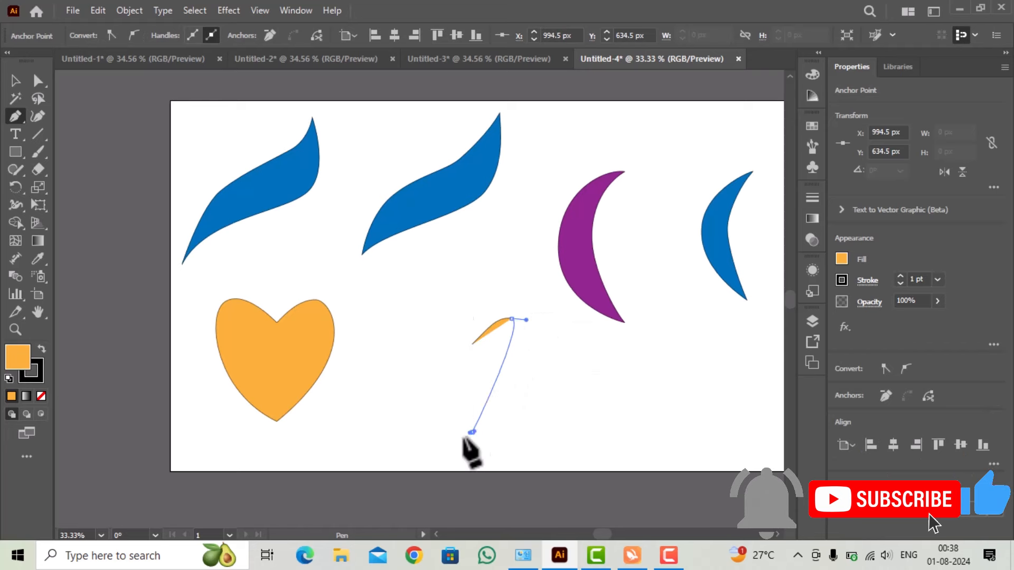
pyautogui.moveTo(466, 439); pyautogui.dragTo(433, 406)
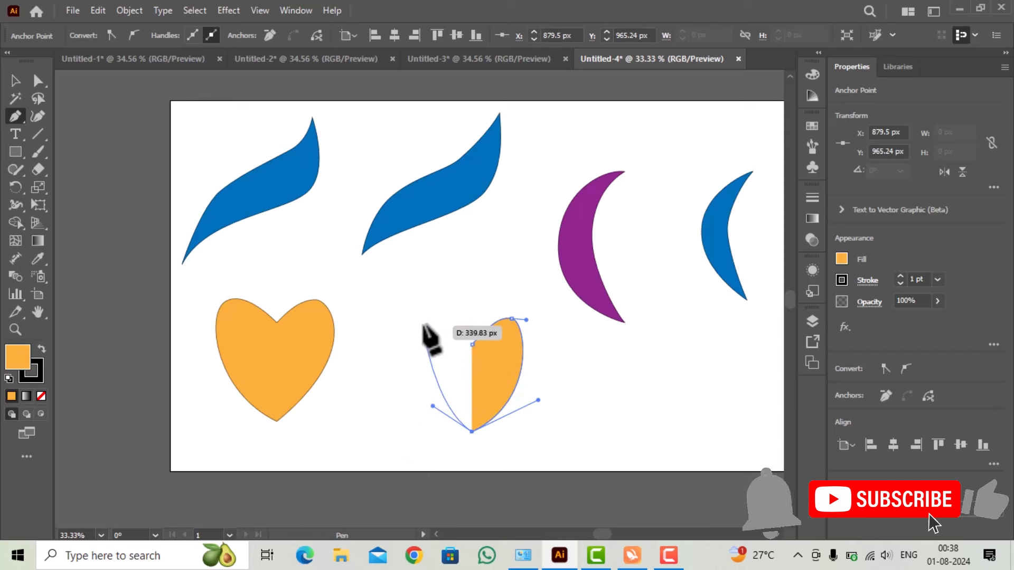
pyautogui.moveTo(420, 319); pyautogui.dragTo(450, 319)
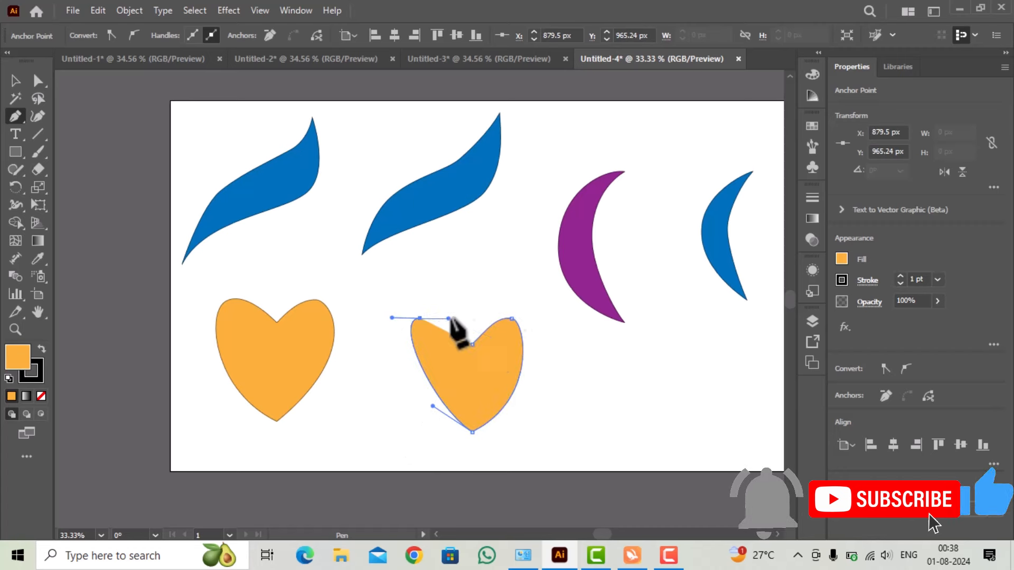
pyautogui.click(472, 345)
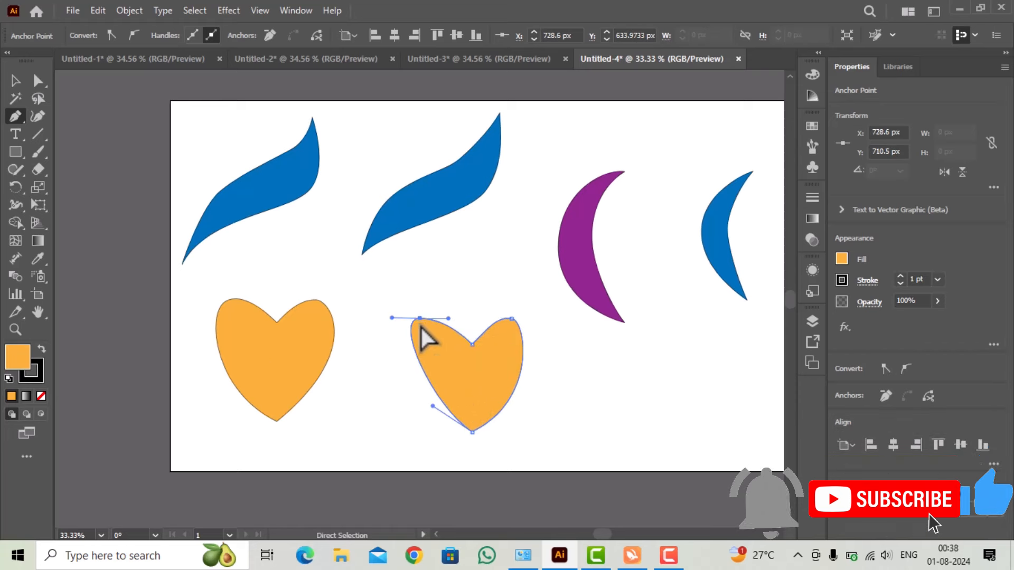
# - Reshape the new heart's lobes: move the left anchor to X 784.5, Y 638.5 px, tilt its handles, and adjust the right anchor and its curve
pyautogui.moveTo(419, 319); pyautogui.dragTo(403, 337)
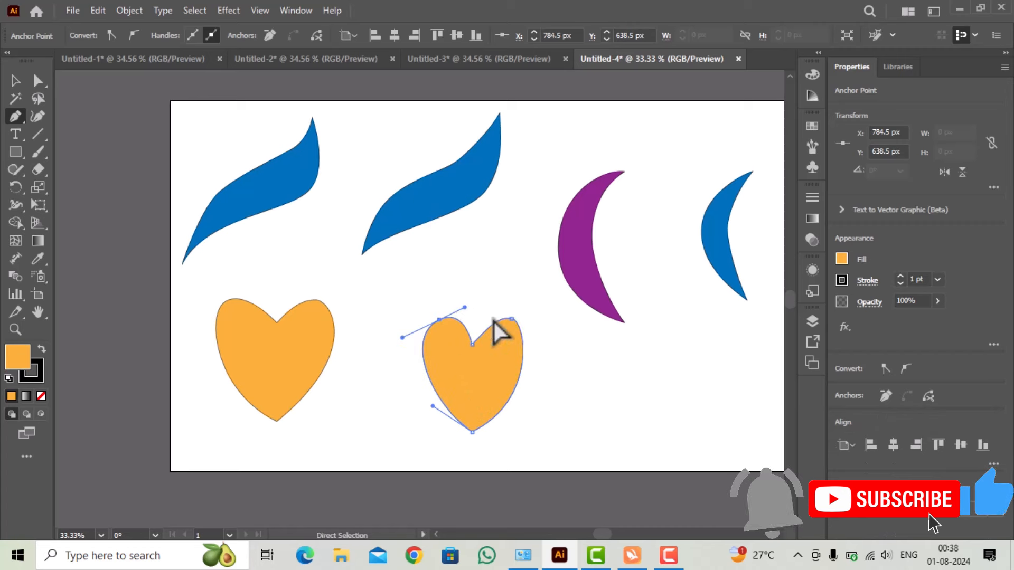
pyautogui.click(510, 319)
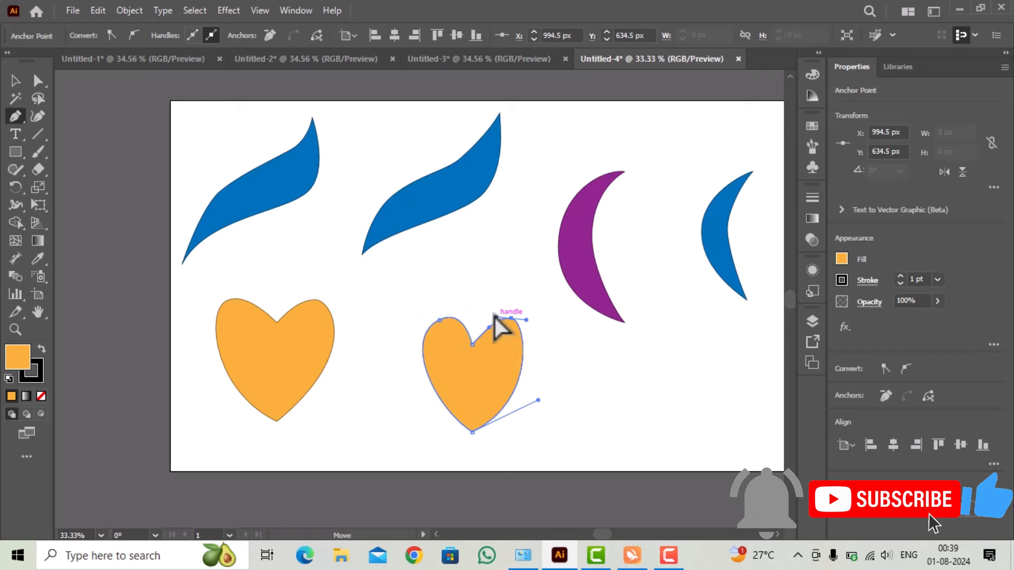
pyautogui.moveTo(489, 327)
pyautogui.mouseDown()
pyautogui.moveTo(482, 338)
pyautogui.moveTo(491, 335)
pyautogui.mouseUp()
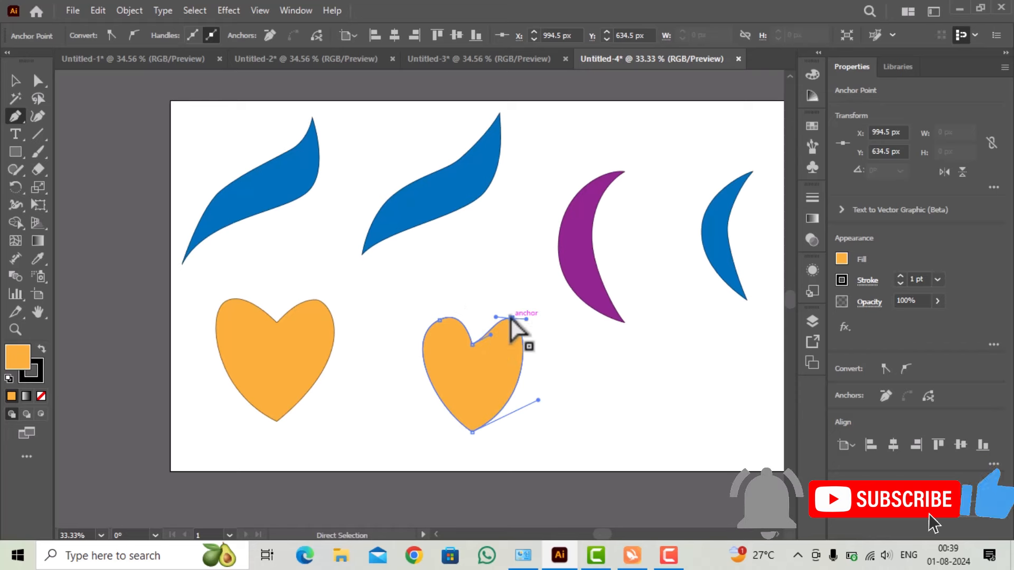
pyautogui.moveTo(511, 317); pyautogui.dragTo(523, 343)
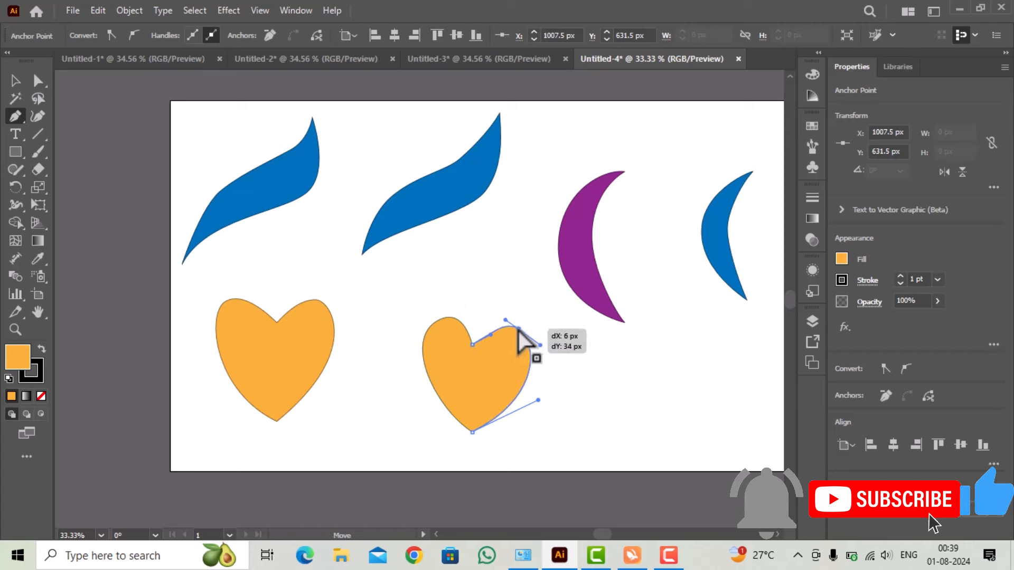
# - Shorten the handle from the new heart's lower tip, nudge the anchor at its upper notch, and deselect the heart
pyautogui.moveTo(538, 399); pyautogui.dragTo(529, 390)
pyautogui.keyDown('ctrl'); pyautogui.click(473, 345); pyautogui.keyUp('ctrl')
pyautogui.moveTo(474, 346); pyautogui.dragTo(475, 346)
pyautogui.keyDown('ctrl'); pyautogui.click(594, 404); pyautogui.keyUp('ctrl')
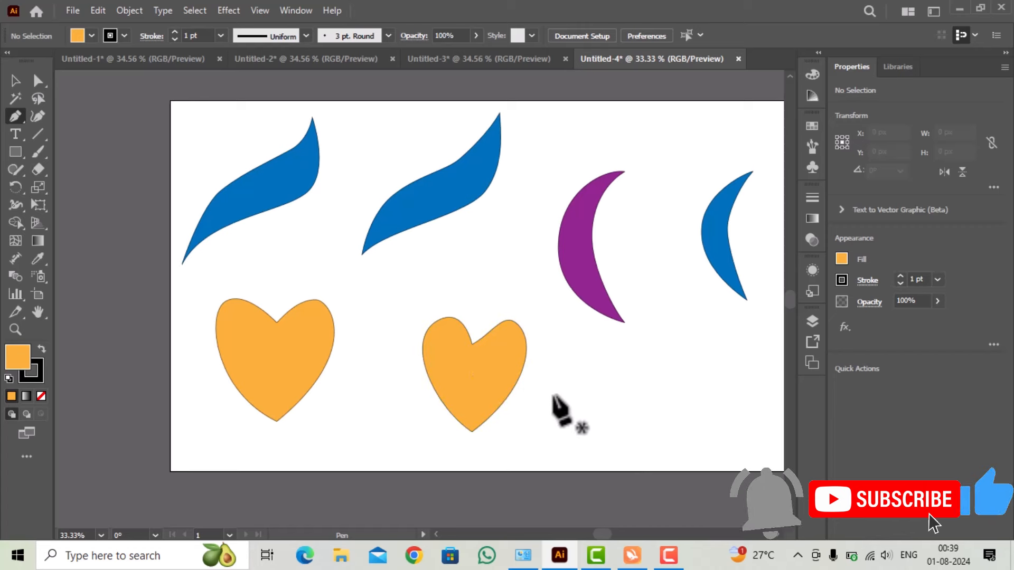
# - Reselect the new heart for further editing of its right lobe's anchor
pyautogui.press('ctrl')
pyautogui.keyDown('ctrl'); pyautogui.click(501, 365); pyautogui.keyUp('ctrl')
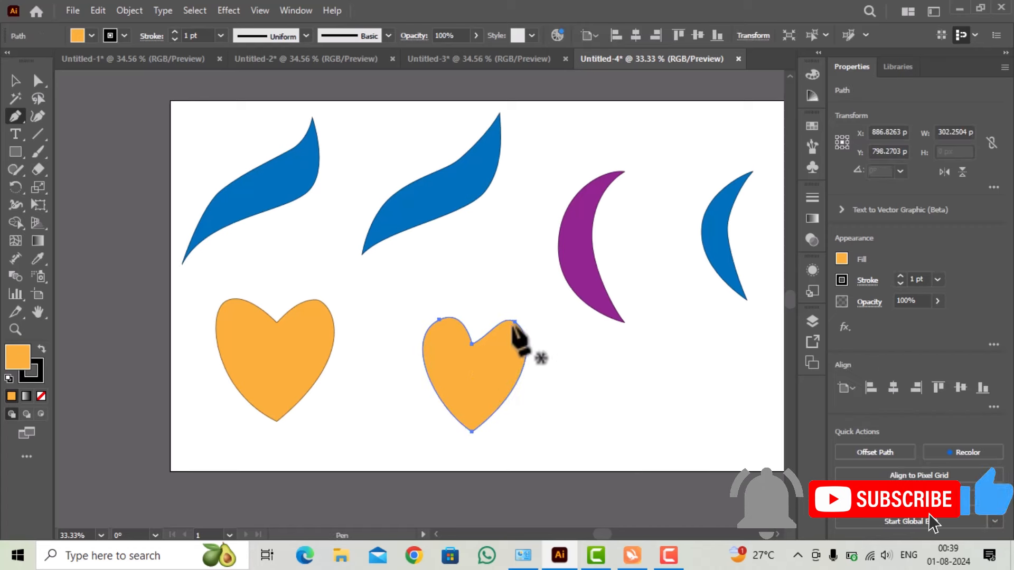
pyautogui.press('alt')
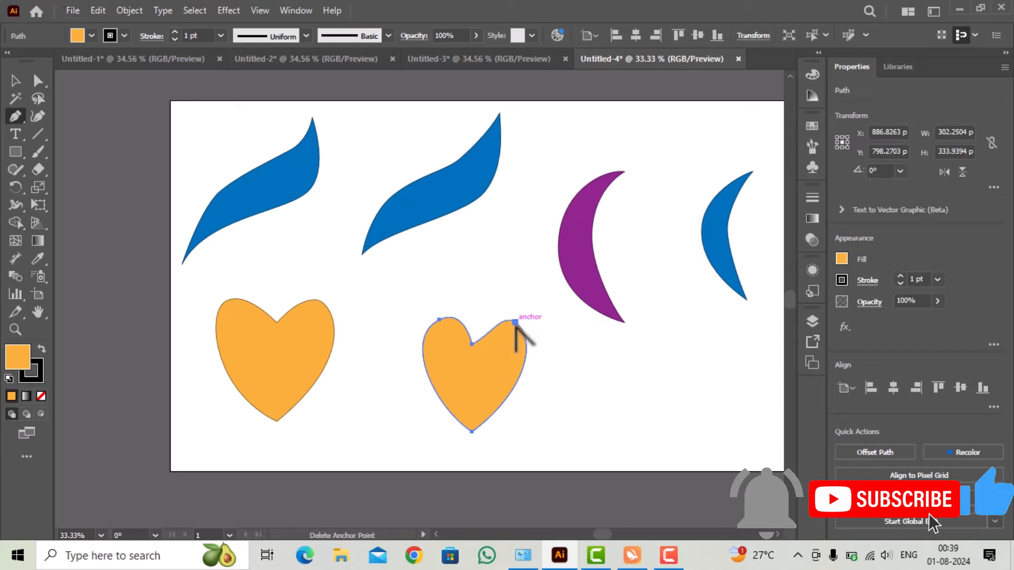